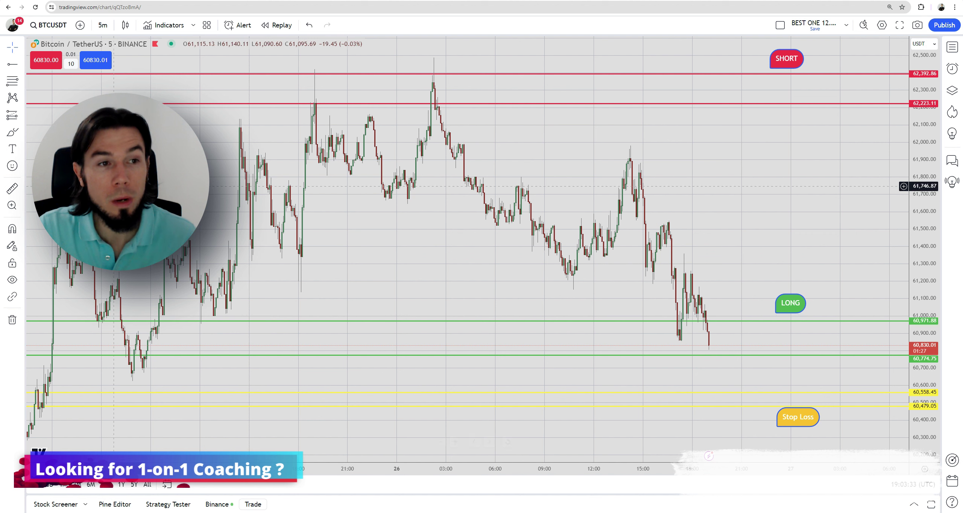
Place a market buy order for 10 BTCUSDT
{"action": "left_click", "coordinate": [96, 61]}
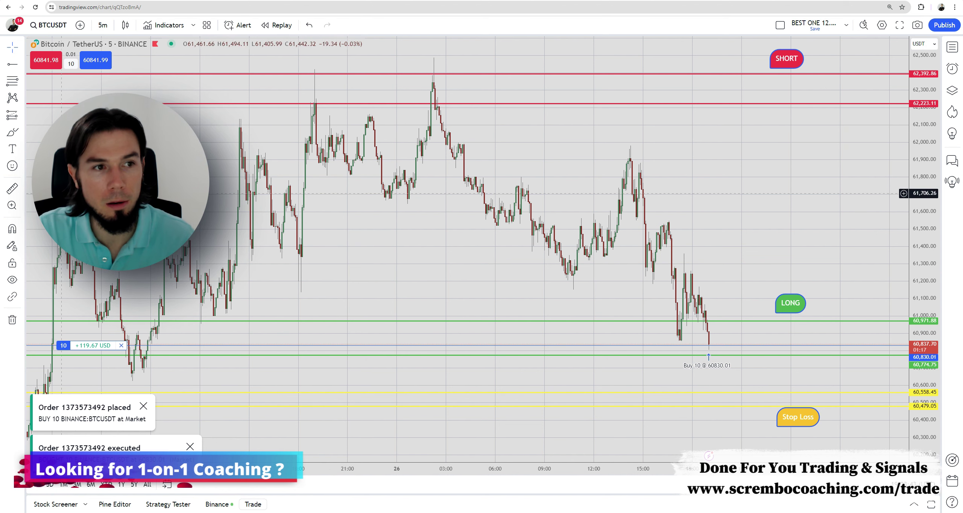
Draw a short curved brush arrow below the yellow stop-loss lines, pointing down towards the time axis
{"action": "left_click", "coordinate": [11, 134]}
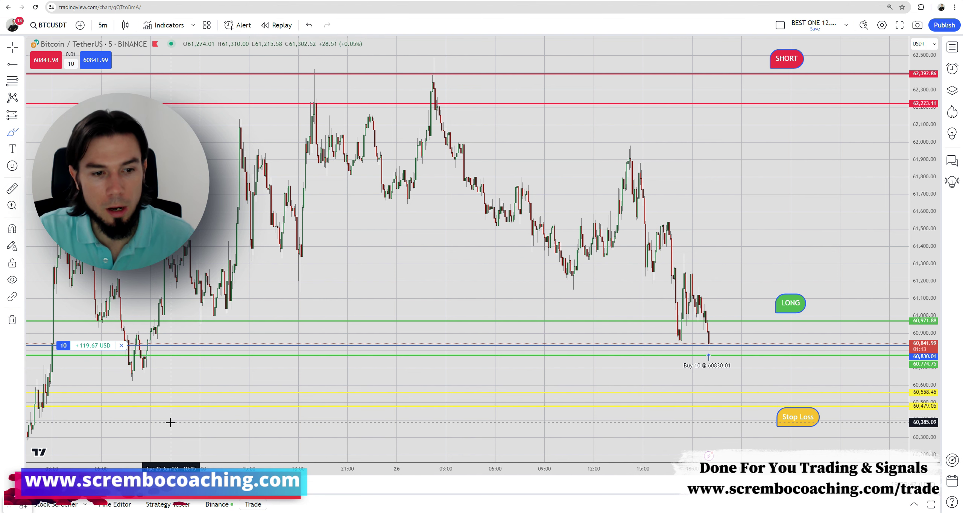
{"action": "left_click_drag", "start_coordinate": [171, 424], "coordinate": [220, 457]}
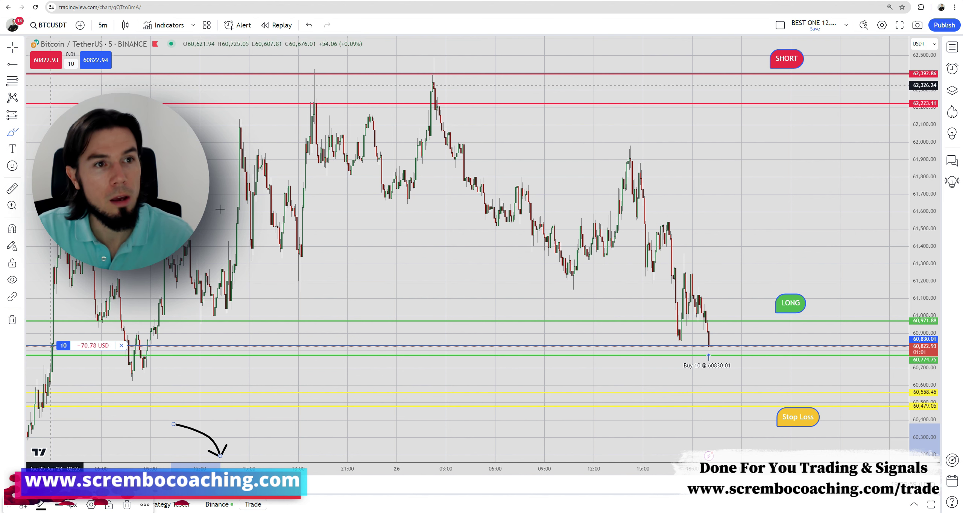
{"action": "left_click", "coordinate": [416, 280]}
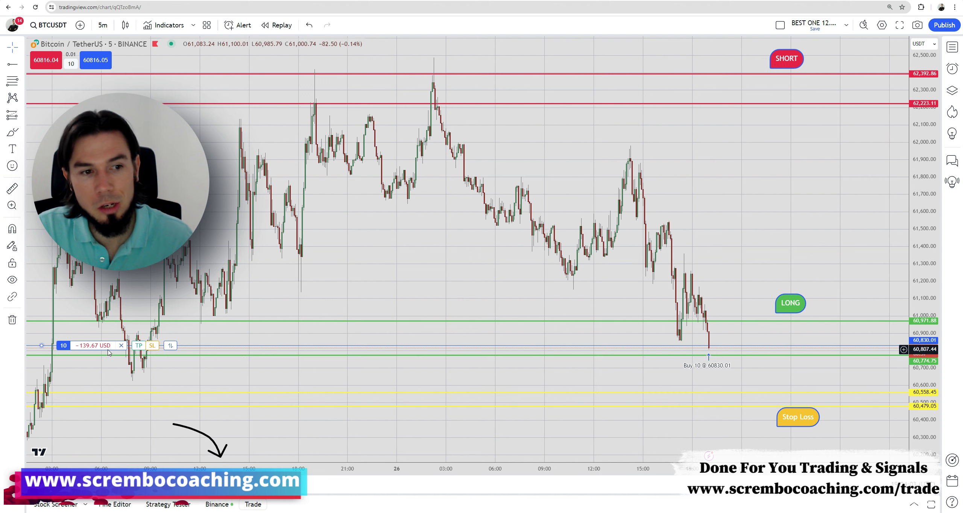
Attach a stop loss at about 60,479.85 and a take profit at about 62,393.92 to the open long position
{"action": "left_click_drag", "start_coordinate": [152, 345], "coordinate": [157, 410]}
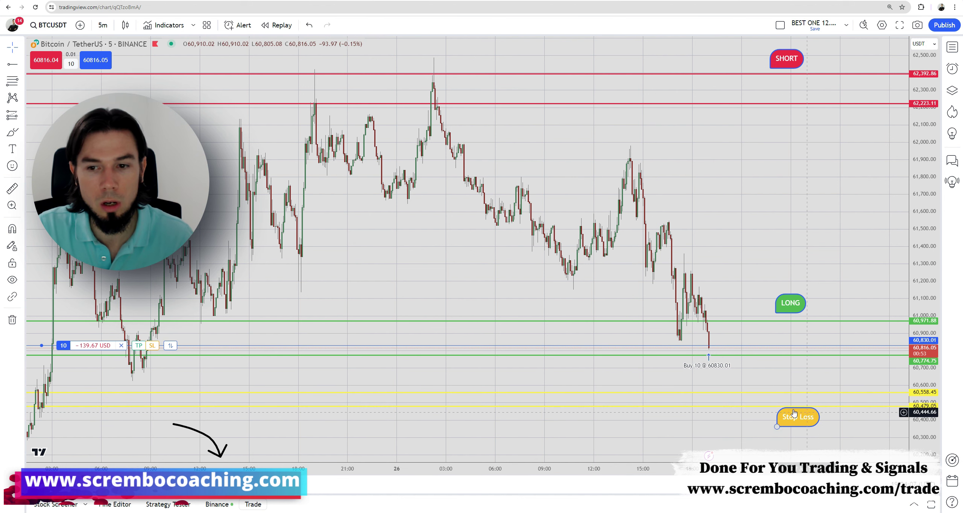
{"action": "left_click", "coordinate": [654, 430]}
{"action": "mouse_move", "coordinate": [139, 345]}
{"action": "left_mouse_down"}
{"action": "mouse_move", "coordinate": [204, 113]}
{"action": "mouse_move", "coordinate": [198, 74]}
{"action": "left_mouse_up"}
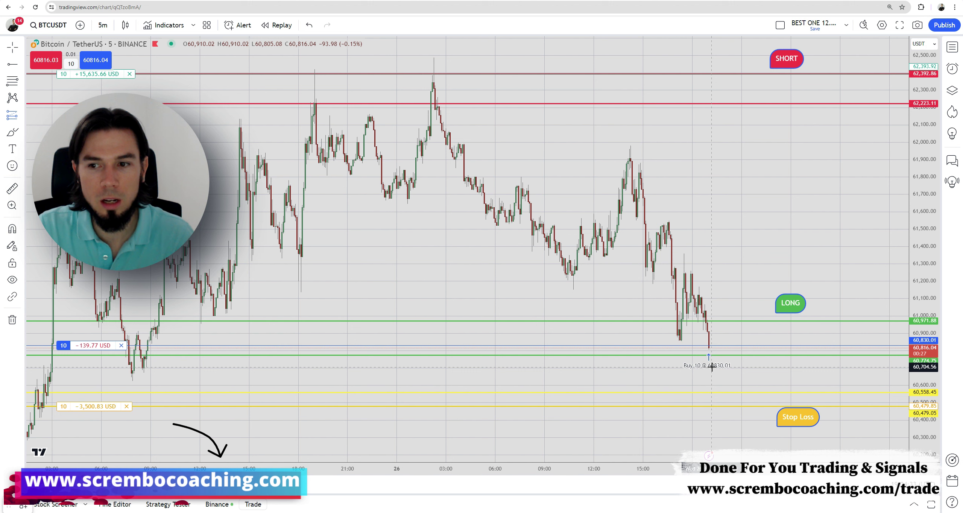
Measure the trade's risk/reward with a Long Position drawing, entry about 60,832, target about 62,389, stop about 60,483, and delete the drawing
{"action": "left_click", "coordinate": [725, 346]}
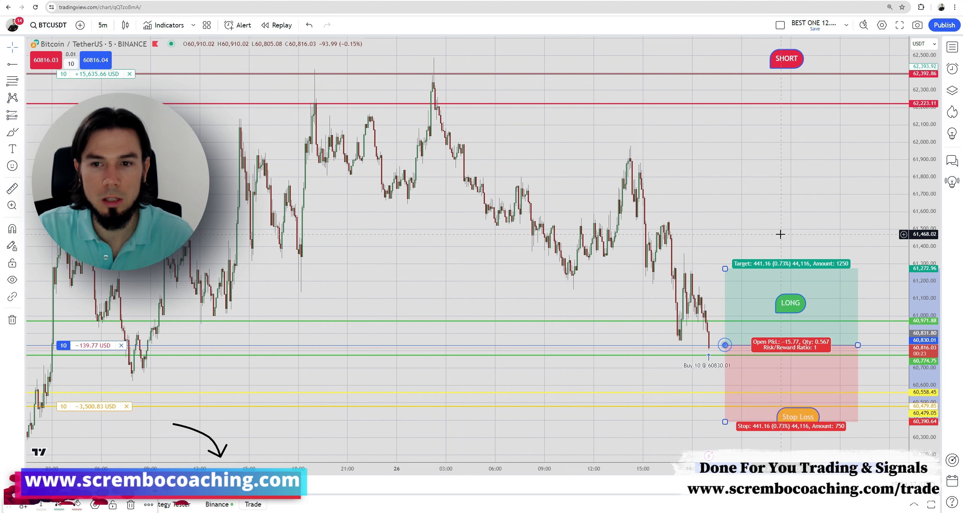
{"action": "left_click_drag", "start_coordinate": [725, 269], "coordinate": [723, 74]}
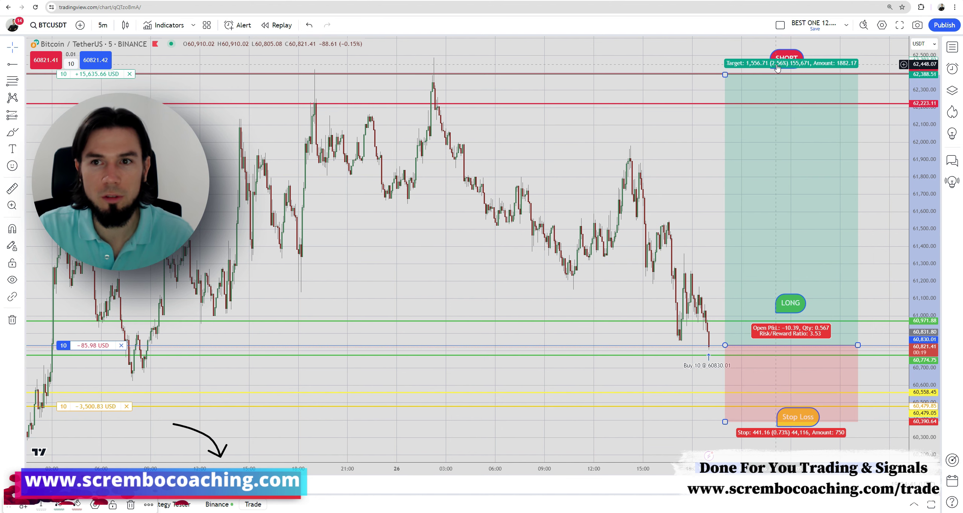
{"action": "left_click_drag", "start_coordinate": [725, 422], "coordinate": [725, 405]}
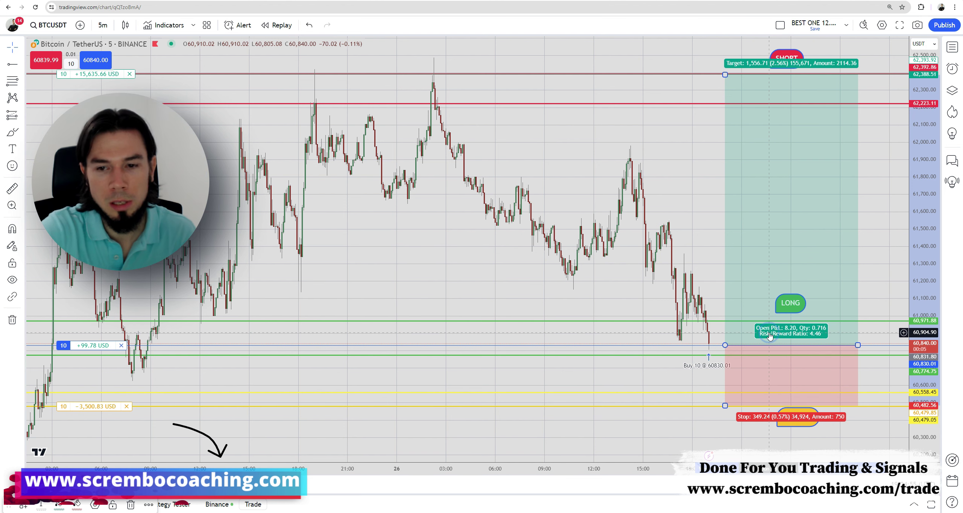
{"action": "key", "text": "Delete"}
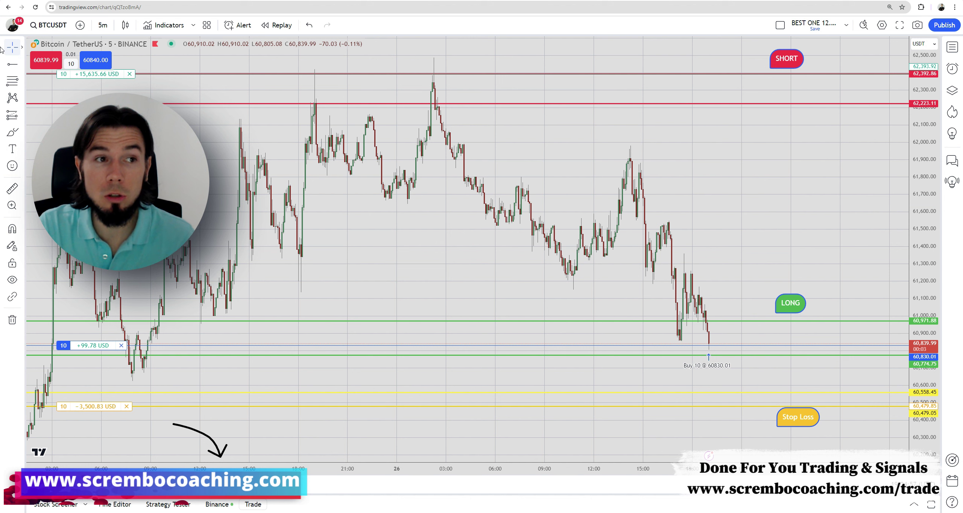
{"action": "left_click", "coordinate": [20, 47]}
{"action": "left_click", "coordinate": [43, 105]}
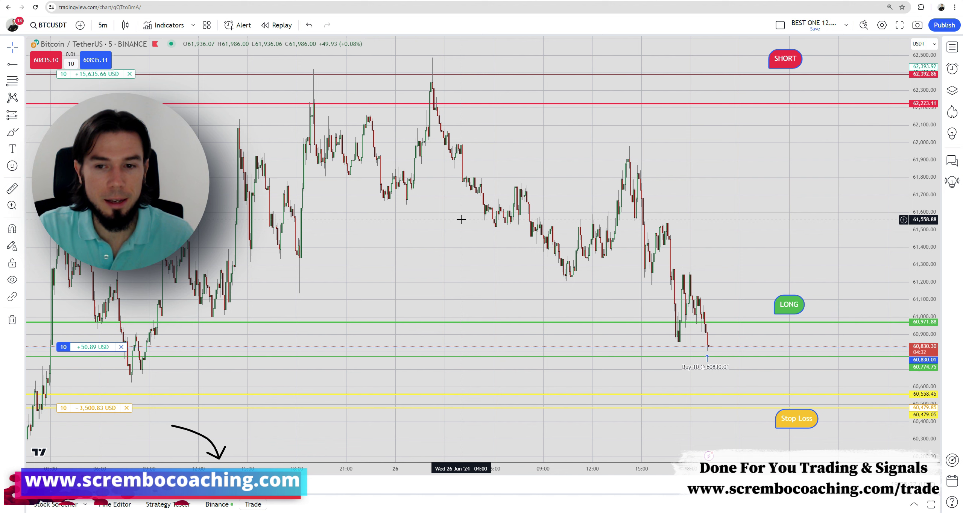
{"action": "left_click", "coordinate": [22, 47]}
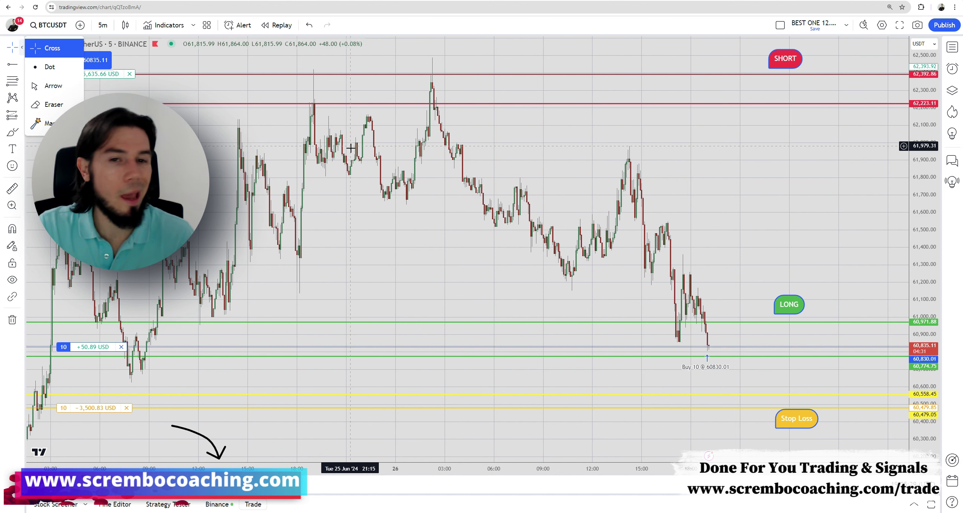
{"action": "left_click", "coordinate": [499, 230]}
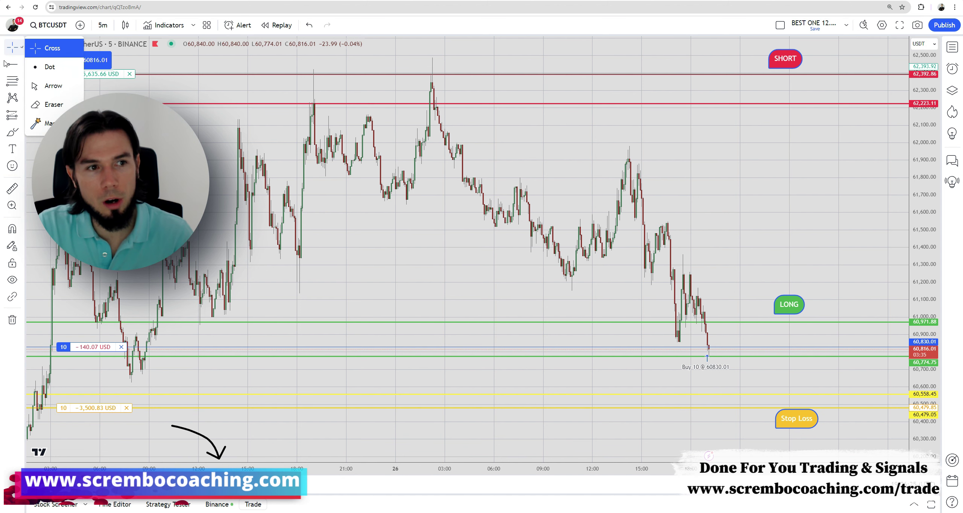
Circle the swing high near 61,950 and the rebound zone near 61,300 with the Brush, adding an arrow towards the swing high
{"action": "left_click", "coordinate": [12, 133]}
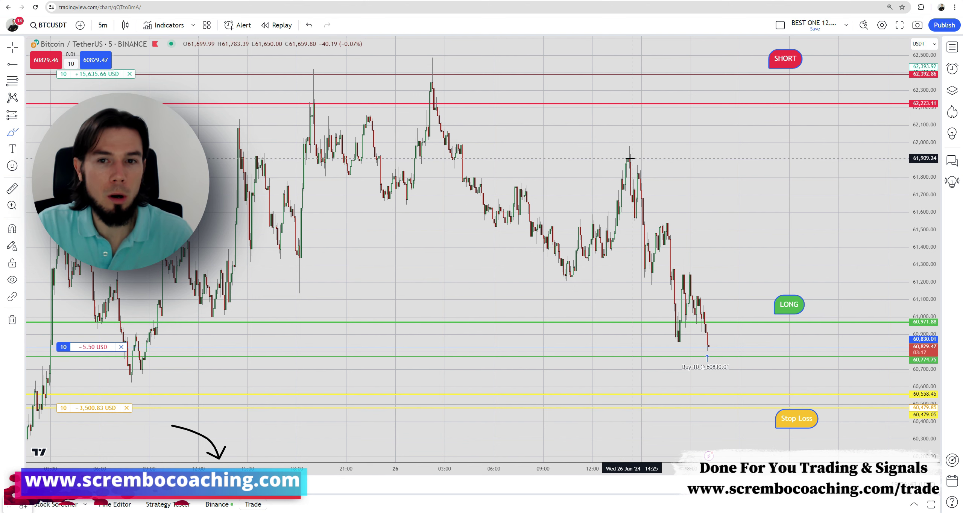
{"action": "mouse_move", "coordinate": [618, 162]}
{"action": "left_mouse_down"}
{"action": "mouse_move", "coordinate": [666, 136]}
{"action": "mouse_move", "coordinate": [602, 164]}
{"action": "mouse_move", "coordinate": [627, 163]}
{"action": "left_mouse_up"}
{"action": "left_click_drag", "start_coordinate": [613, 146], "coordinate": [614, 146]}
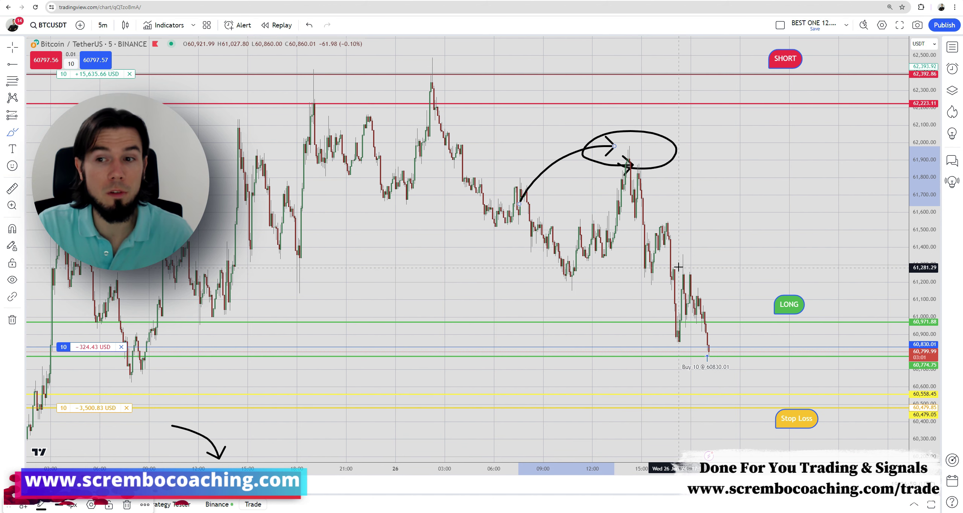
{"action": "mouse_move", "coordinate": [709, 262]}
{"action": "left_mouse_down"}
{"action": "mouse_move", "coordinate": [640, 272]}
{"action": "mouse_move", "coordinate": [713, 264]}
{"action": "left_mouse_up"}
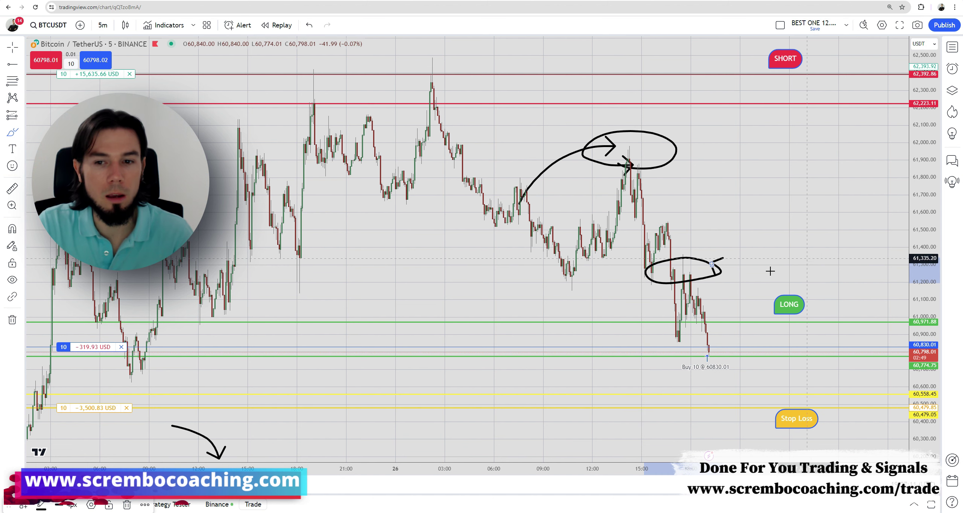
Sketch a possible price path from the entry up to about 61,400 and down to the stop-loss zone, and undo it
{"action": "mouse_move", "coordinate": [709, 350]}
{"action": "left_mouse_down"}
{"action": "mouse_move", "coordinate": [739, 243]}
{"action": "mouse_move", "coordinate": [848, 405]}
{"action": "left_mouse_up"}
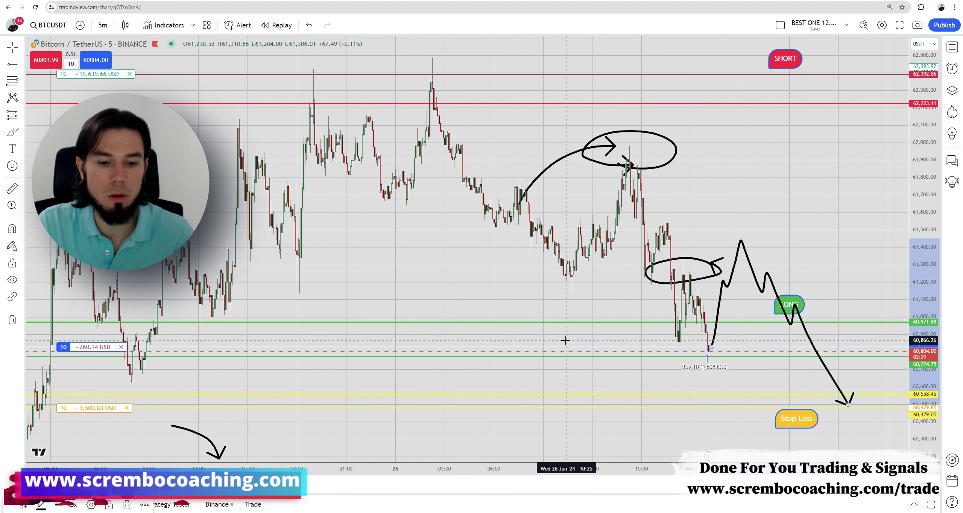
{"action": "left_click", "coordinate": [309, 26]}
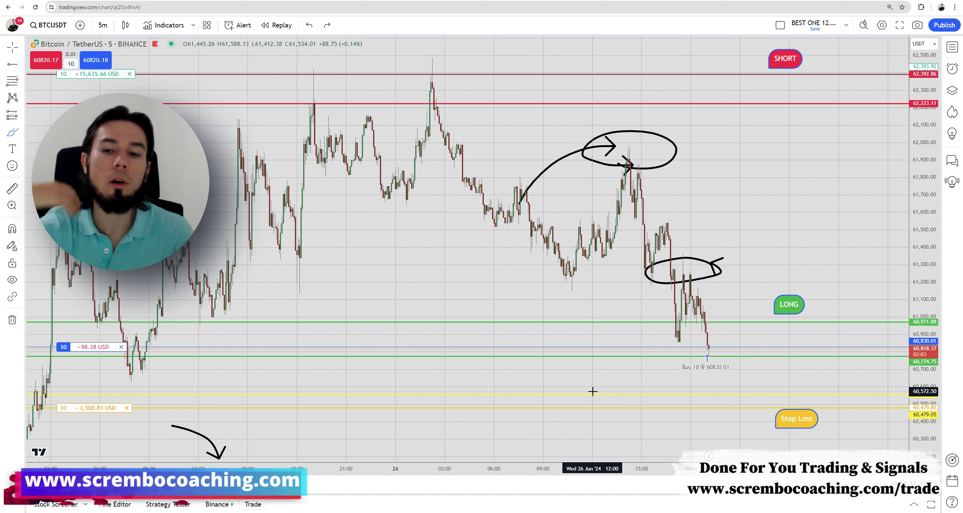
{"action": "key", "text": "Escape"}
{"action": "left_click", "coordinate": [360, 233]}
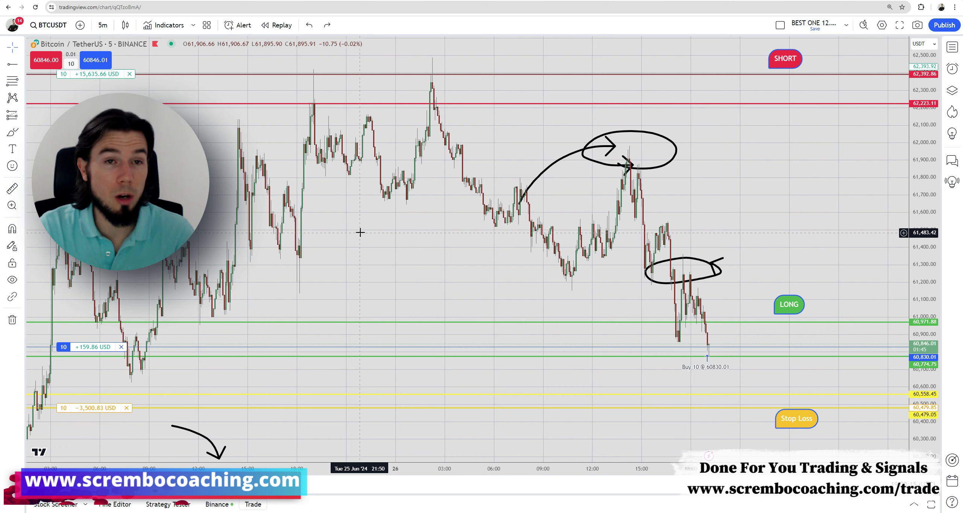
{"action": "key", "text": "ctrl+Tab"}
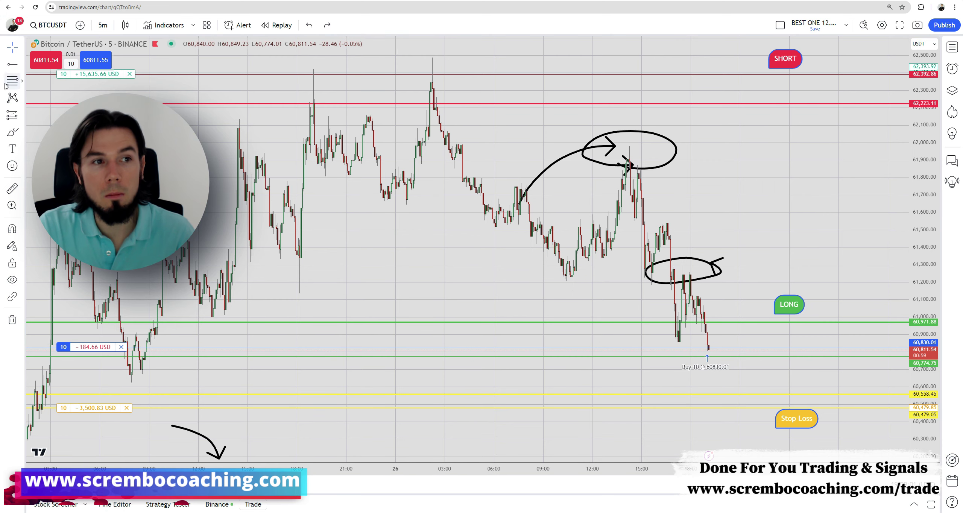
{"action": "left_click", "coordinate": [20, 47]}
{"action": "left_click", "coordinate": [398, 262]}
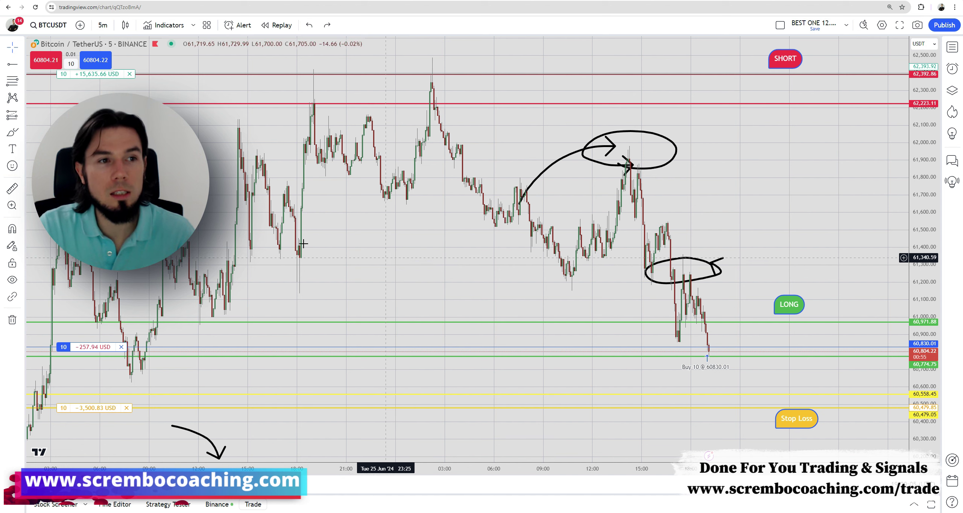
{"action": "left_click", "coordinate": [455, 293]}
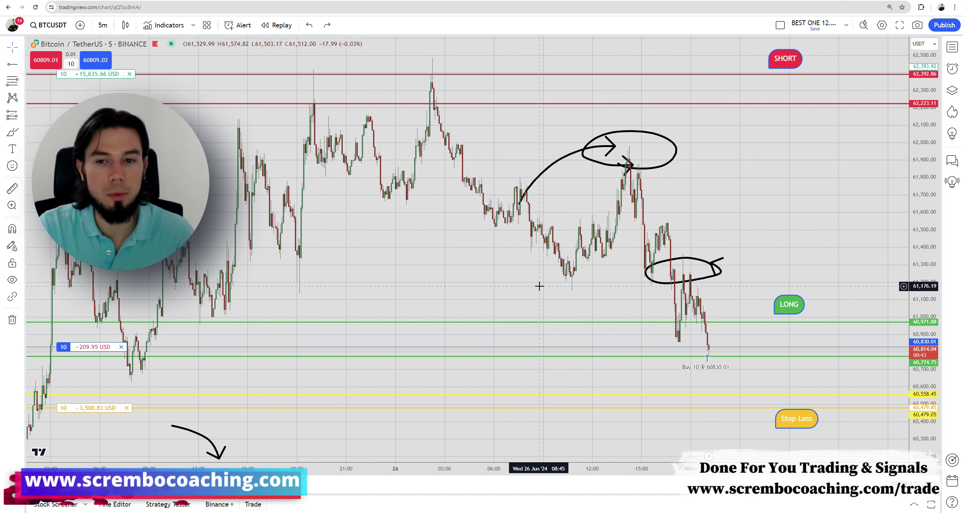
Draw a brush arrow pointing from the empty chart area towards the open position's profit and loss label
{"action": "left_click", "coordinate": [12, 133]}
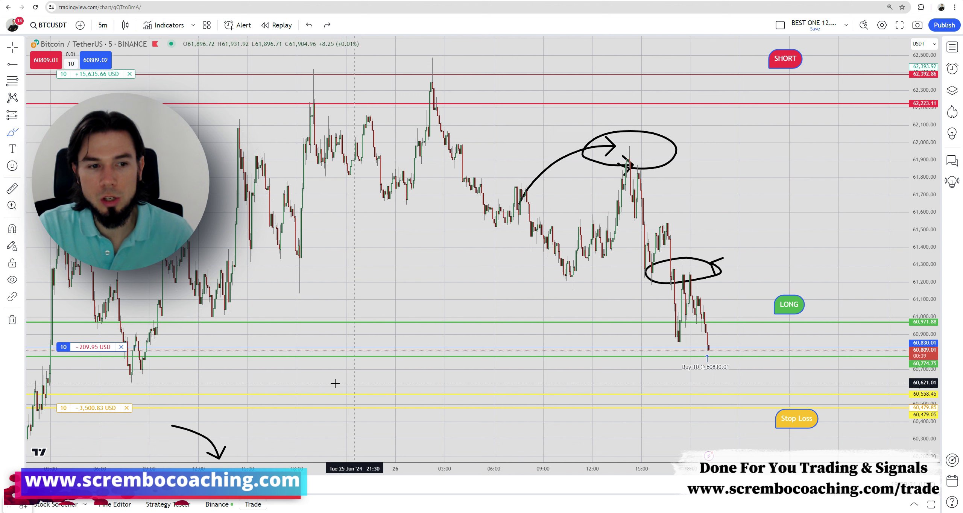
{"action": "left_click_drag", "start_coordinate": [256, 331], "coordinate": [157, 363]}
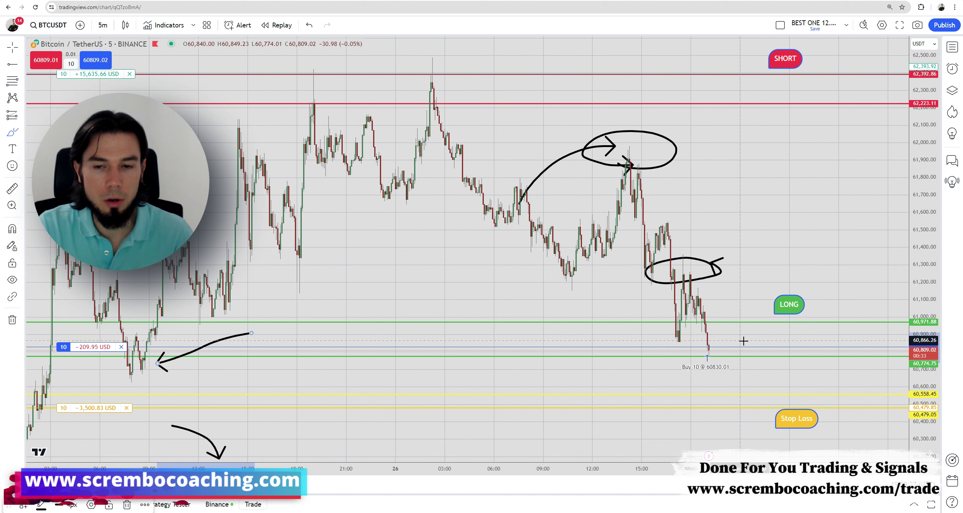
{"action": "mouse_move", "coordinate": [714, 351]}
{"action": "left_mouse_down"}
{"action": "mouse_move", "coordinate": [709, 340]}
{"action": "mouse_move", "coordinate": [697, 350]}
{"action": "mouse_move", "coordinate": [723, 351]}
{"action": "mouse_move", "coordinate": [732, 338]}
{"action": "left_mouse_up"}
{"action": "key", "text": "ctrl+z"}
{"action": "left_click", "coordinate": [309, 25]}
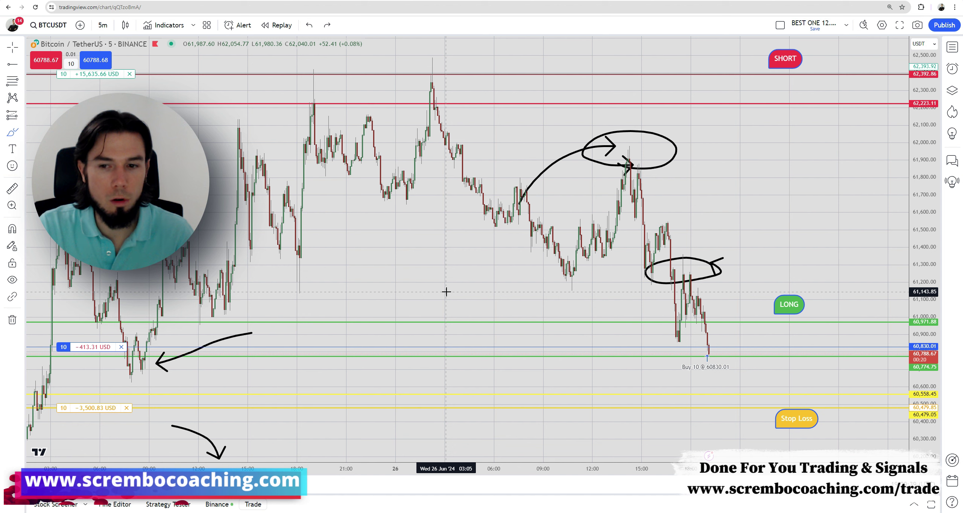
Draw a brush arrow pointing up at the take-profit order label near the upper red line
{"action": "mouse_move", "coordinate": [205, 137]}
{"action": "left_mouse_down"}
{"action": "mouse_move", "coordinate": [203, 151]}
{"action": "mouse_move", "coordinate": [91, 89]}
{"action": "left_mouse_up"}
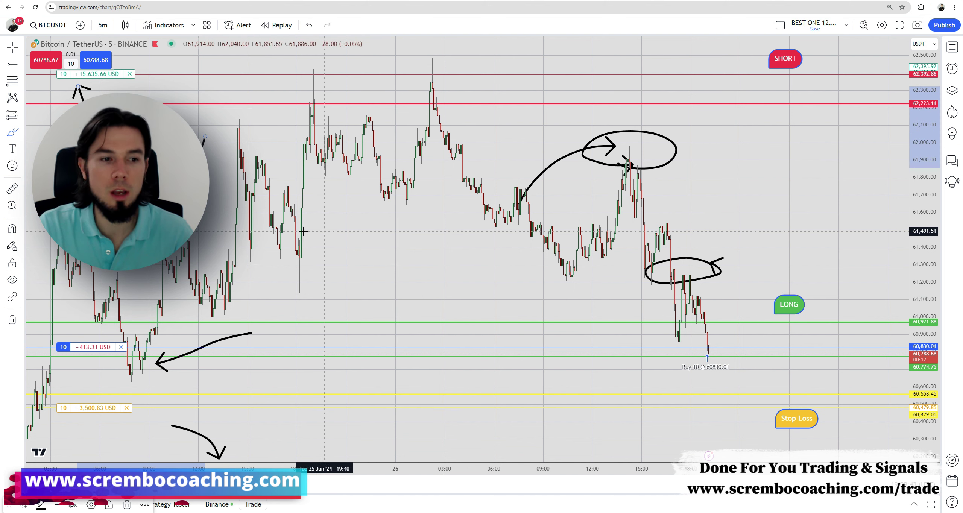
{"action": "key", "text": "Escape"}
{"action": "left_click", "coordinate": [467, 264]}
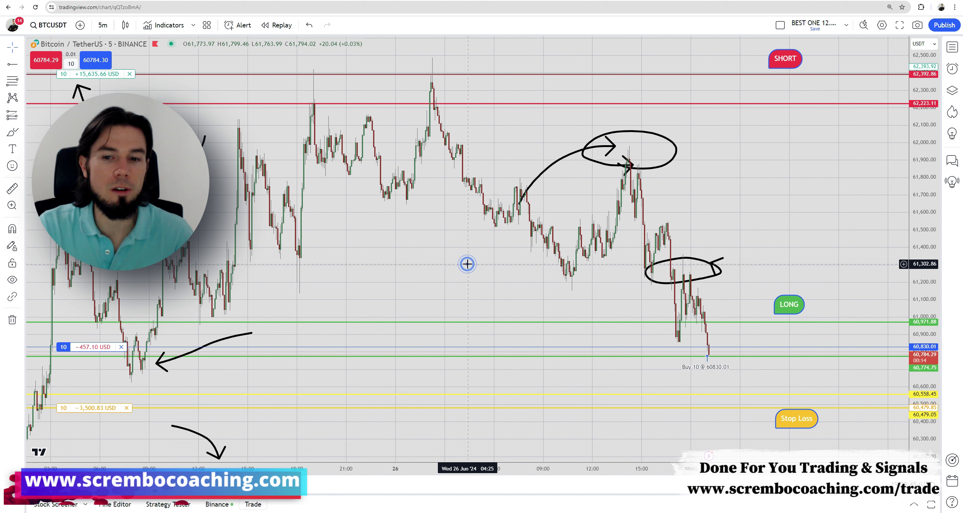
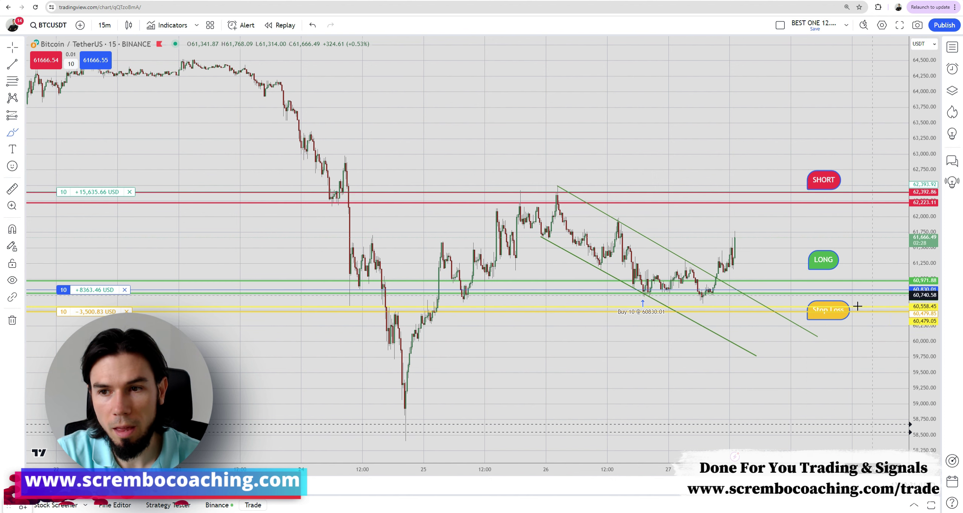
Draw one brush arrow towards the current price label and another towards the open position's profit label
{"action": "left_click_drag", "start_coordinate": [847, 272], "coordinate": [898, 242]}
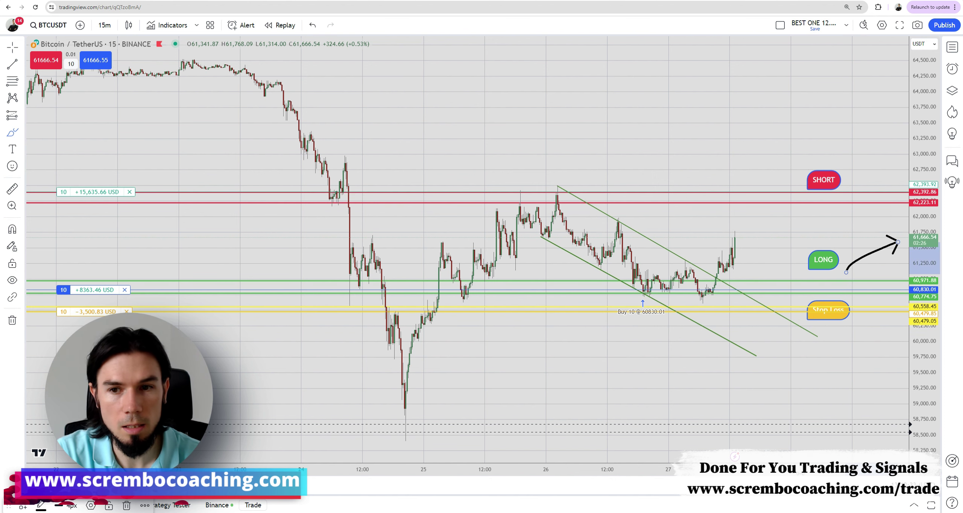
{"action": "mouse_move", "coordinate": [284, 230]}
{"action": "left_mouse_down"}
{"action": "mouse_move", "coordinate": [122, 254]}
{"action": "mouse_move", "coordinate": [107, 279]}
{"action": "left_mouse_up"}
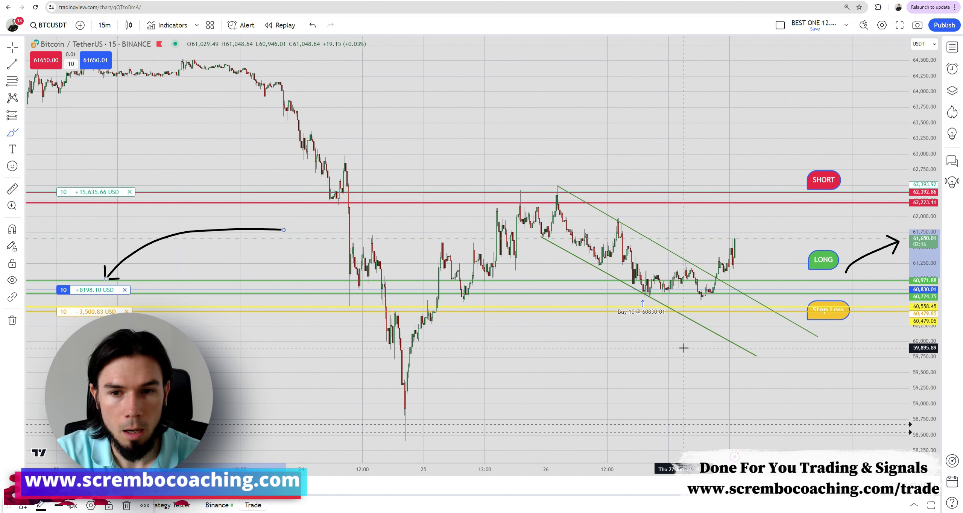
Measure the price move from the buy entry at the green zone up to the latest candle, and clear the measurement
{"action": "key", "text": "shift"}
{"action": "left_click", "coordinate": [644, 294]}
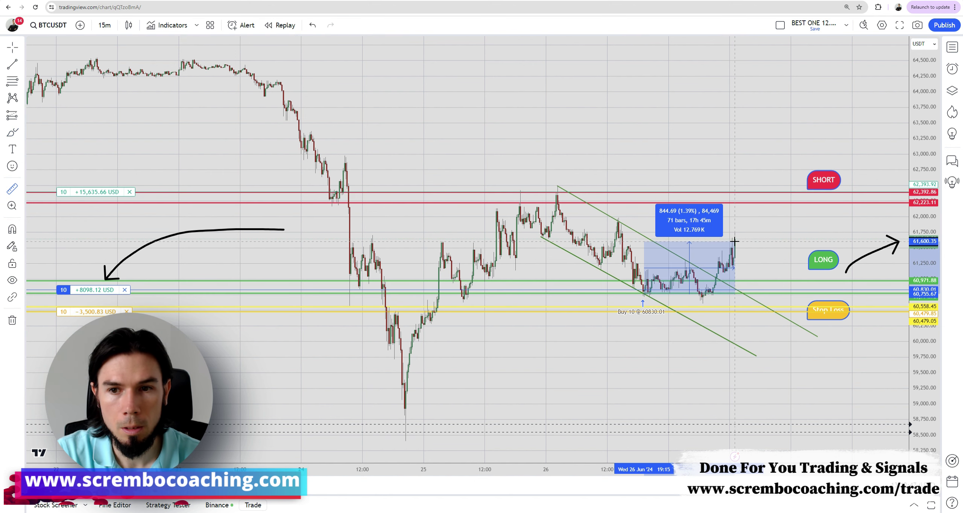
{"action": "left_click", "coordinate": [734, 241]}
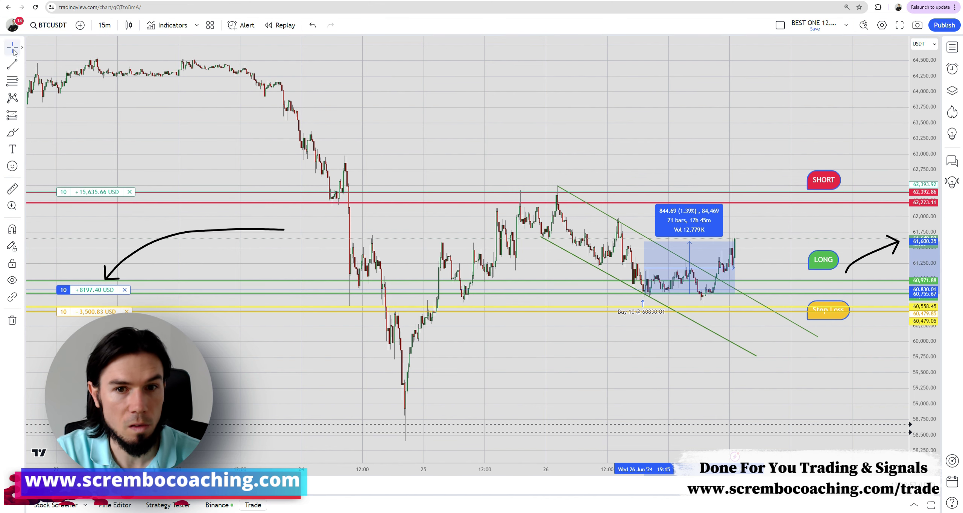
{"action": "left_click", "coordinate": [602, 124]}
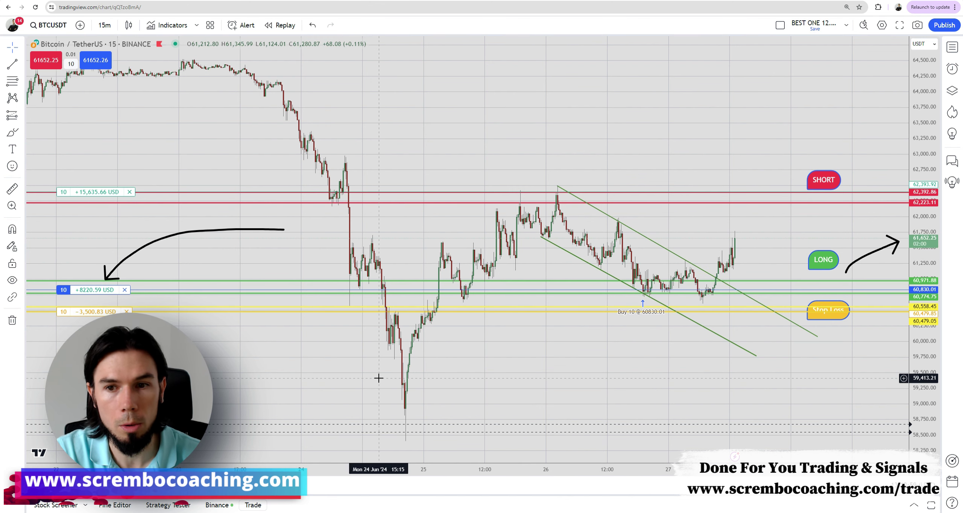
Draw a brush arrow pointing at the latest swing low inside the descending channel, just above the stop-loss lines
{"action": "left_click", "coordinate": [12, 133]}
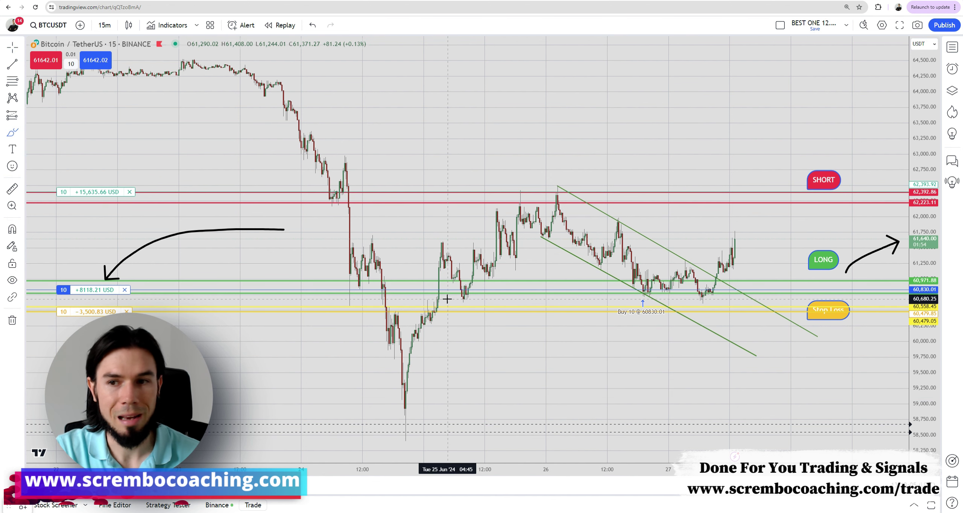
{"action": "left_click_drag", "start_coordinate": [655, 337], "coordinate": [693, 303]}
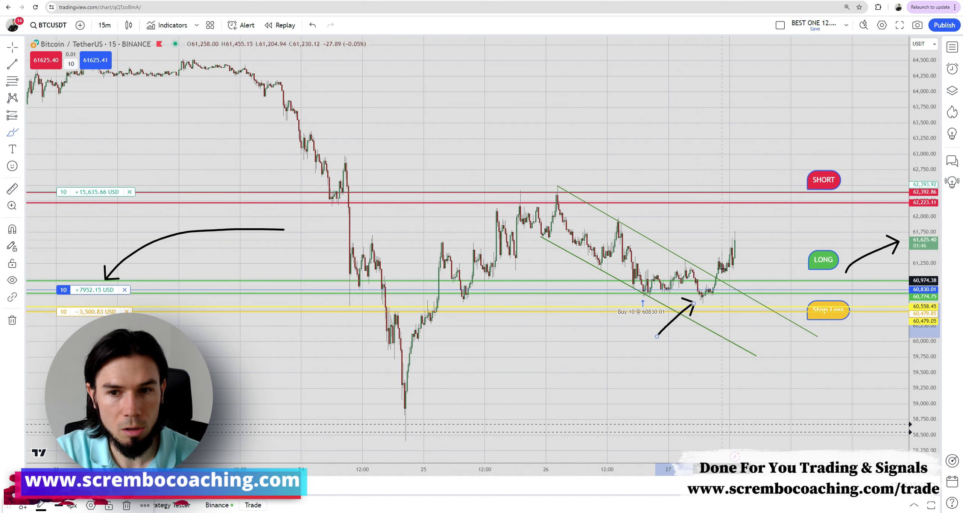
Mark the breakout through the channel's upper line with a circle and the red zone with a brush arrow, and undo both annotations
{"action": "mouse_move", "coordinate": [722, 268]}
{"action": "left_mouse_down"}
{"action": "mouse_move", "coordinate": [707, 277]}
{"action": "mouse_move", "coordinate": [722, 290]}
{"action": "mouse_move", "coordinate": [723, 272]}
{"action": "left_mouse_up"}
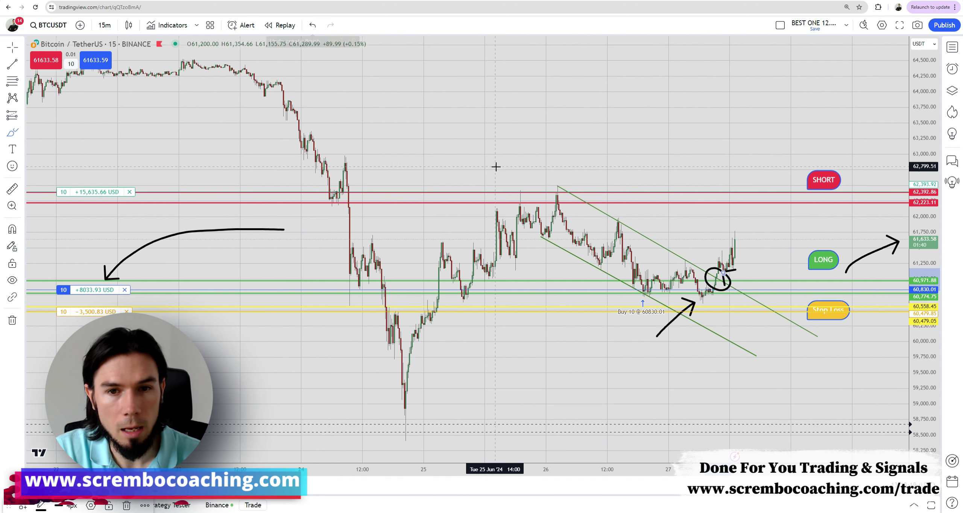
{"action": "left_click_drag", "start_coordinate": [603, 114], "coordinate": [691, 187]}
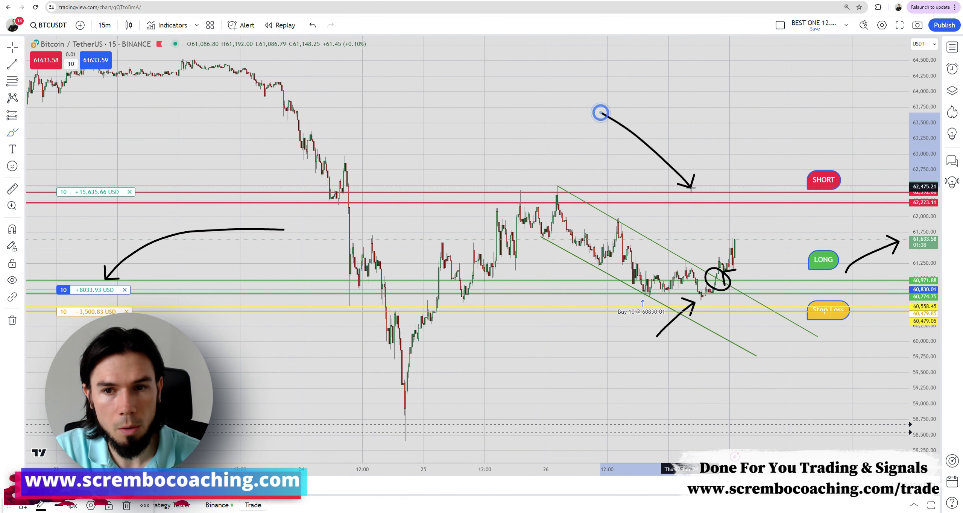
{"action": "left_click", "coordinate": [311, 25]}
{"action": "left_click", "coordinate": [312, 25]}
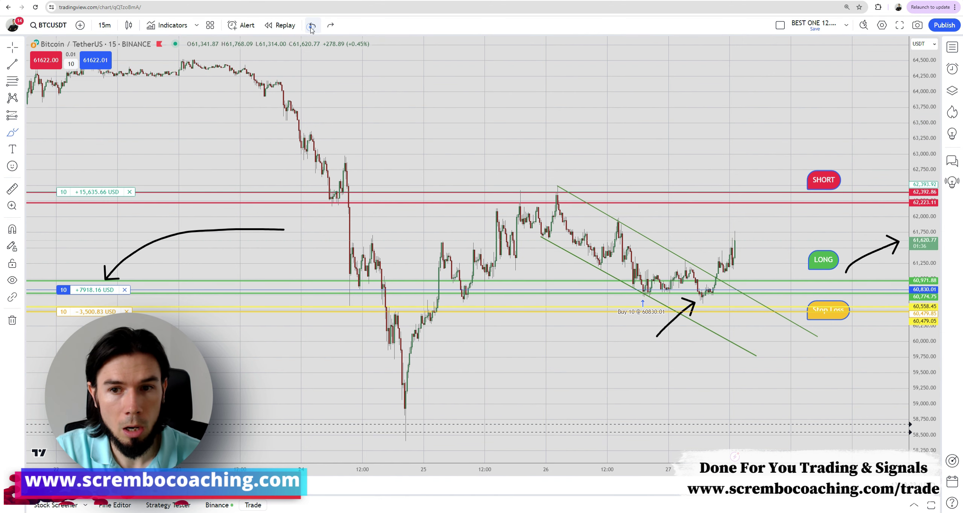
Undo the brush arrows at the latest swing low and at the open position's profit label, and return to the normal cursor
{"action": "left_click", "coordinate": [312, 25]}
{"action": "left_click", "coordinate": [312, 25]}
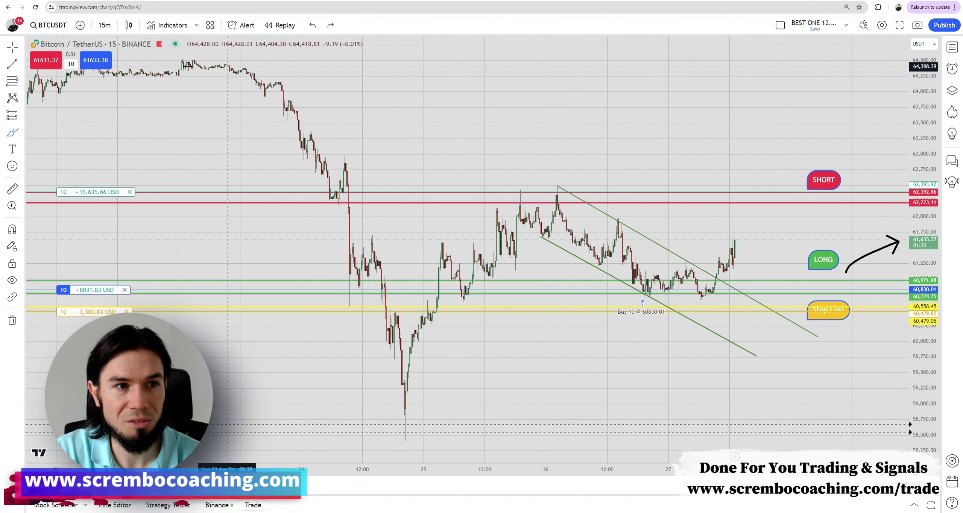
{"action": "left_click", "coordinate": [12, 47]}
{"action": "left_click", "coordinate": [482, 116]}
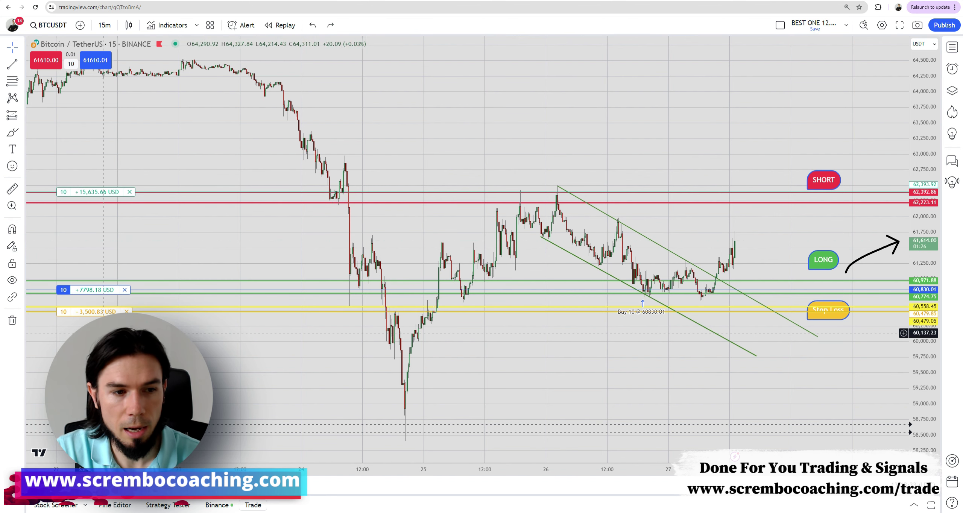
Draw a curved brush arrow from below pointing up at the latest swing low inside the descending channel
{"action": "left_click", "coordinate": [12, 132]}
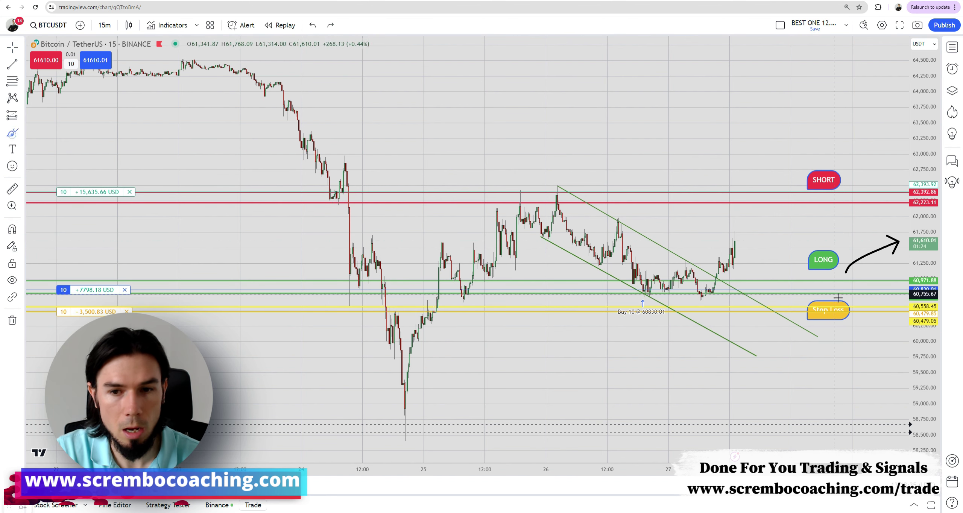
{"action": "left_click_drag", "start_coordinate": [675, 336], "coordinate": [711, 317]}
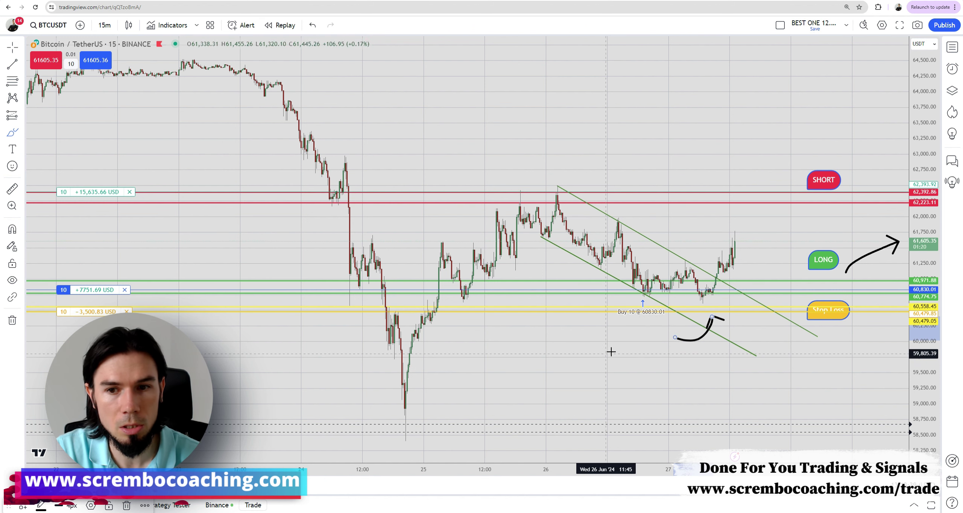
{"action": "left_click", "coordinate": [12, 47]}
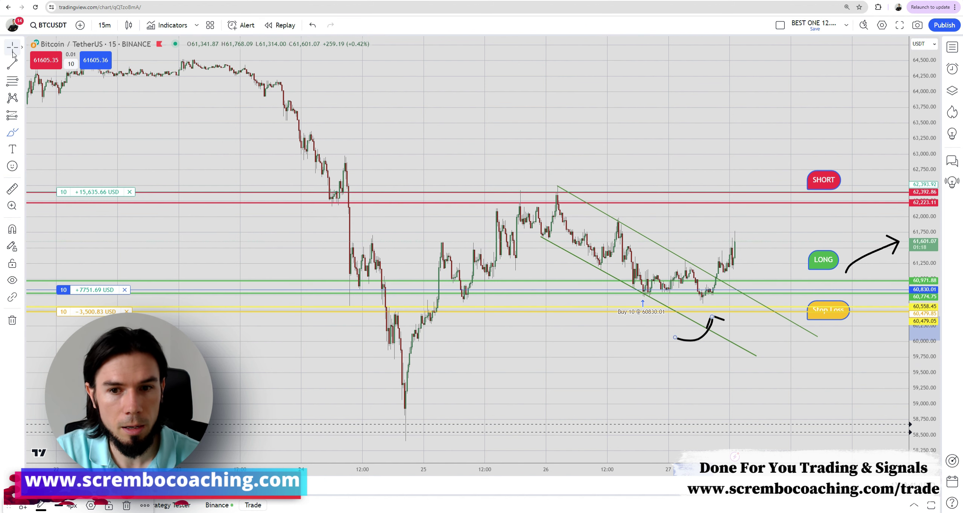
Move the position's stop-loss order up to 60,846.17, just above the buy entry price
{"action": "left_click_drag", "start_coordinate": [96, 314], "coordinate": [96, 289]}
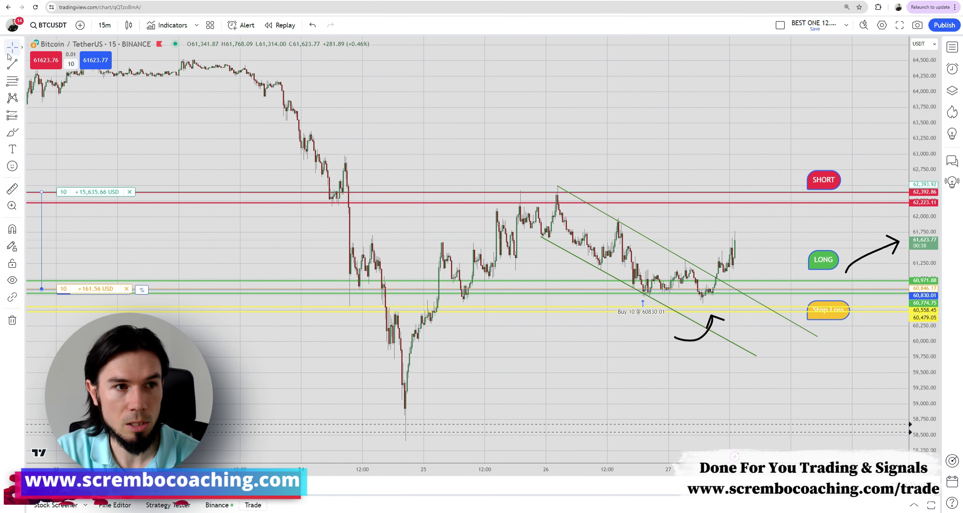
{"action": "left_click", "coordinate": [357, 129]}
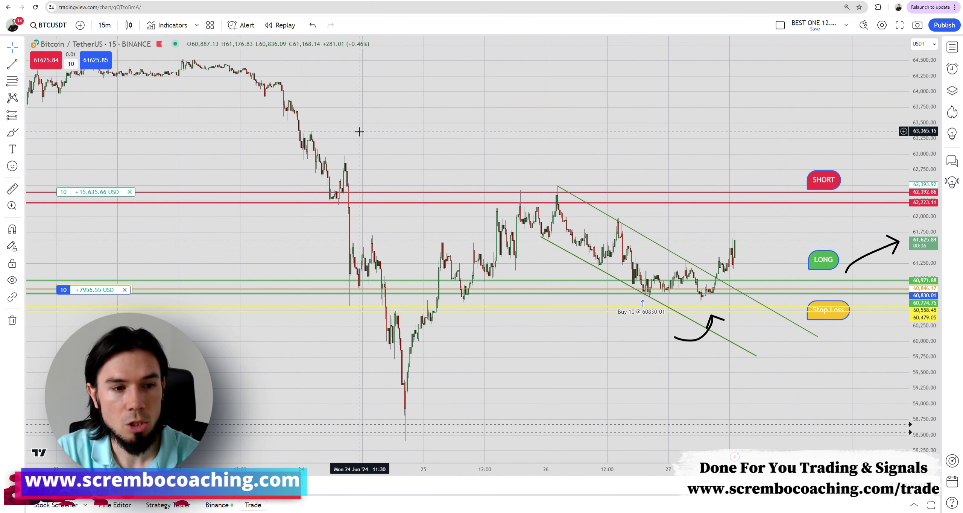
{"action": "mouse_move", "coordinate": [98, 291]}
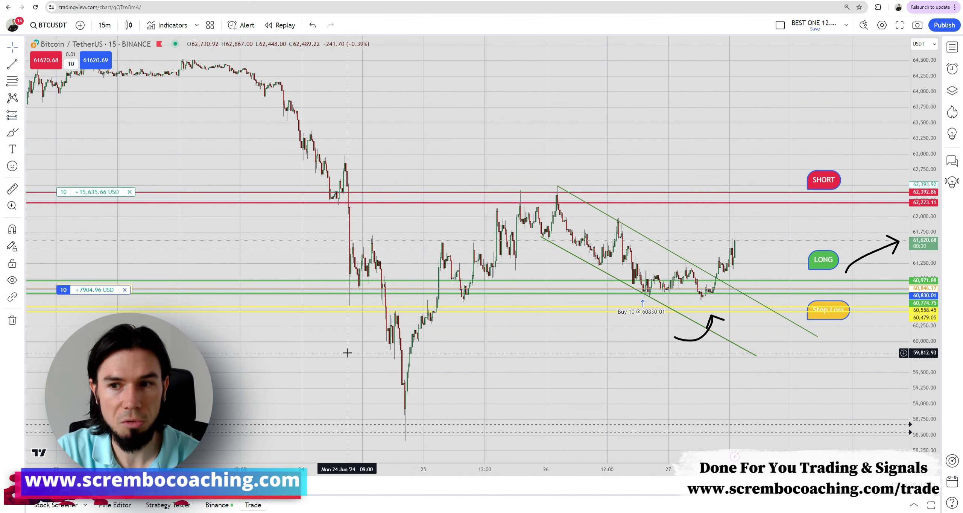
{"action": "left_click", "coordinate": [12, 47]}
{"action": "left_click", "coordinate": [434, 103]}
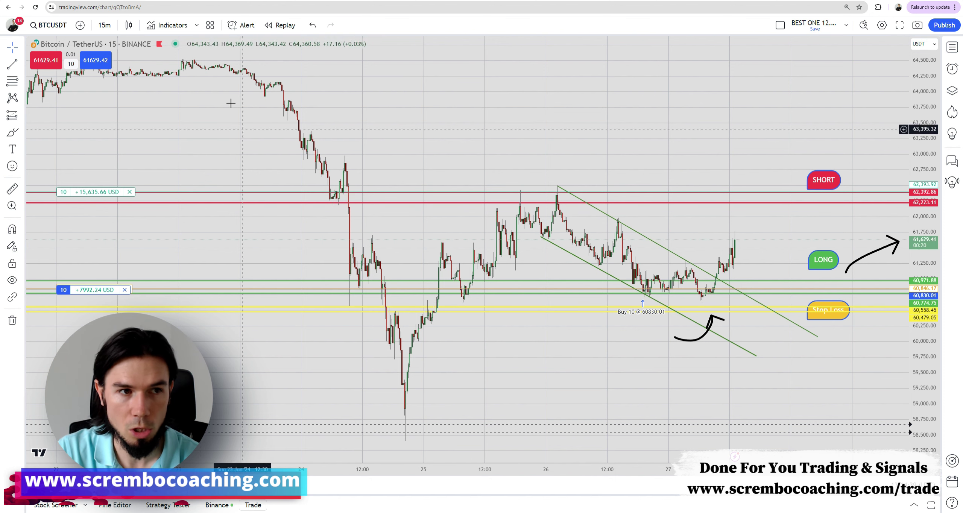
Set the order quantity to 5 and sell 5 at market to close half of the long position
{"action": "left_click", "coordinate": [71, 65]}
{"action": "double_click", "coordinate": [83, 92]}
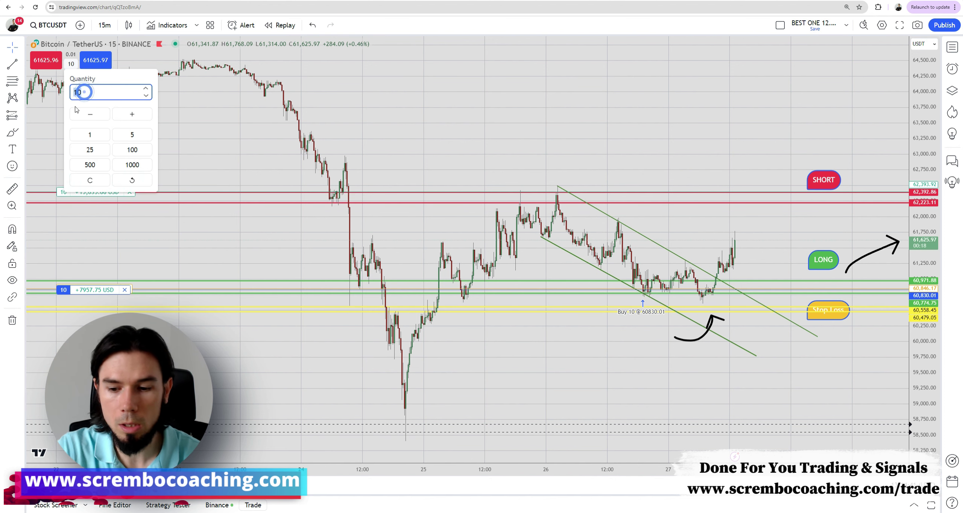
{"action": "type", "text": "5"}
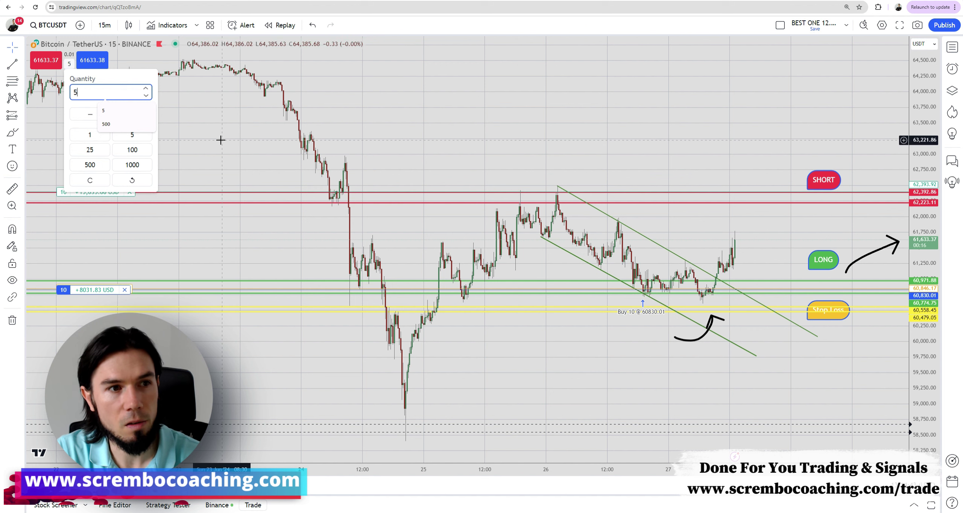
{"action": "left_click", "coordinate": [21, 47]}
{"action": "left_click", "coordinate": [205, 136]}
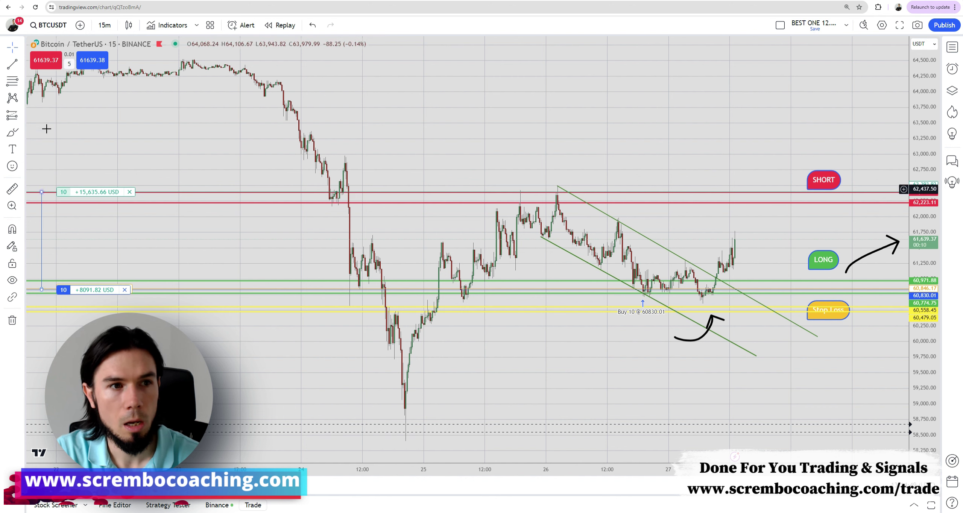
{"action": "left_click", "coordinate": [46, 61]}
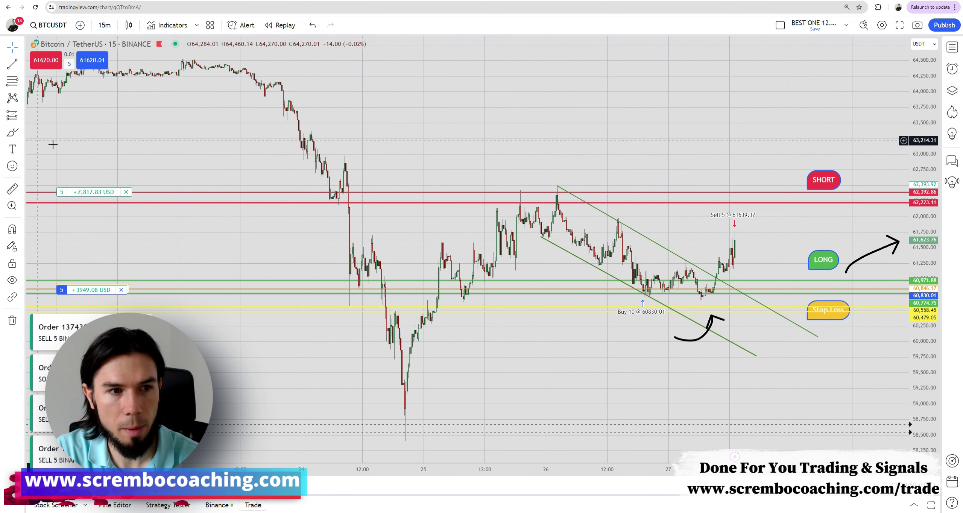
Draw a brush arrow pointing down at the take-profit order label on the upper red line
{"action": "mouse_move", "coordinate": [74, 140]}
{"action": "left_mouse_down"}
{"action": "mouse_move", "coordinate": [57, 183]}
{"action": "mouse_move", "coordinate": [68, 175]}
{"action": "left_mouse_up"}
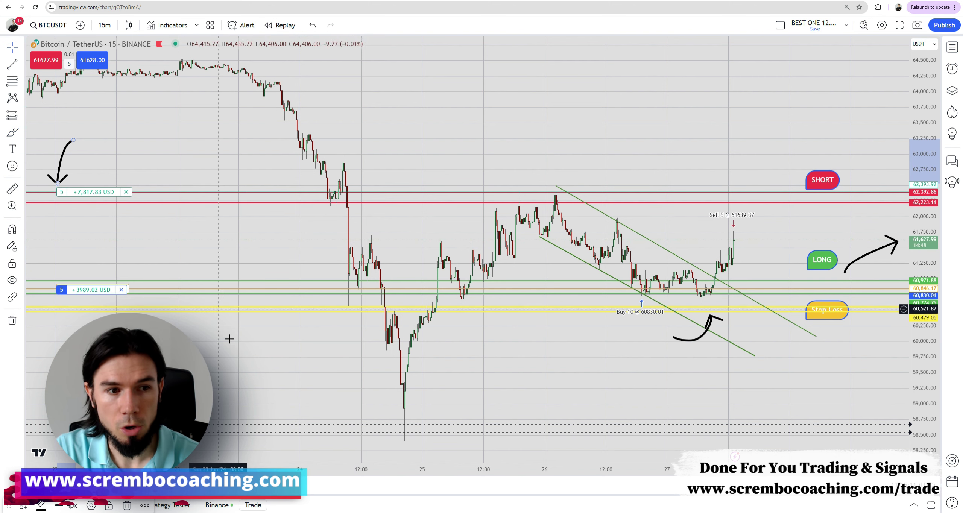
{"action": "left_click_drag", "start_coordinate": [161, 293], "coordinate": [161, 290]}
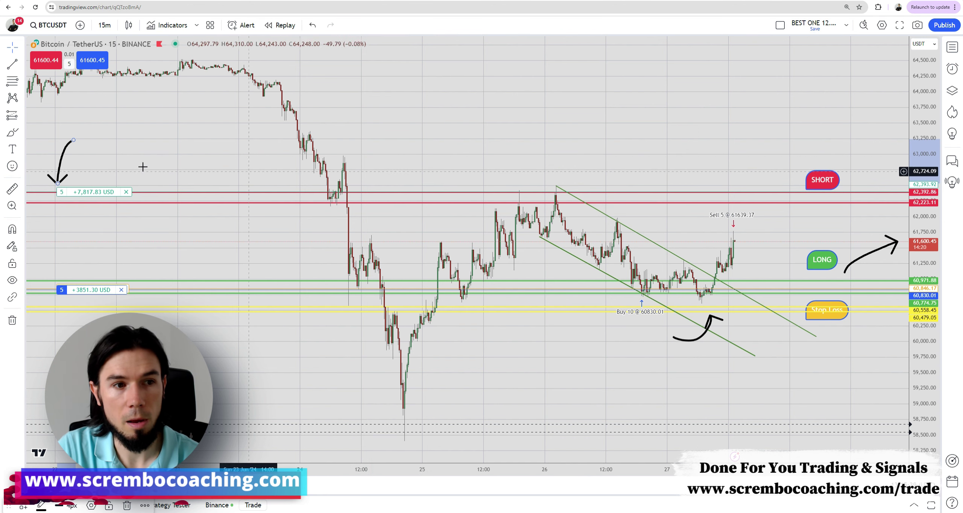
{"action": "left_click", "coordinate": [21, 47]}
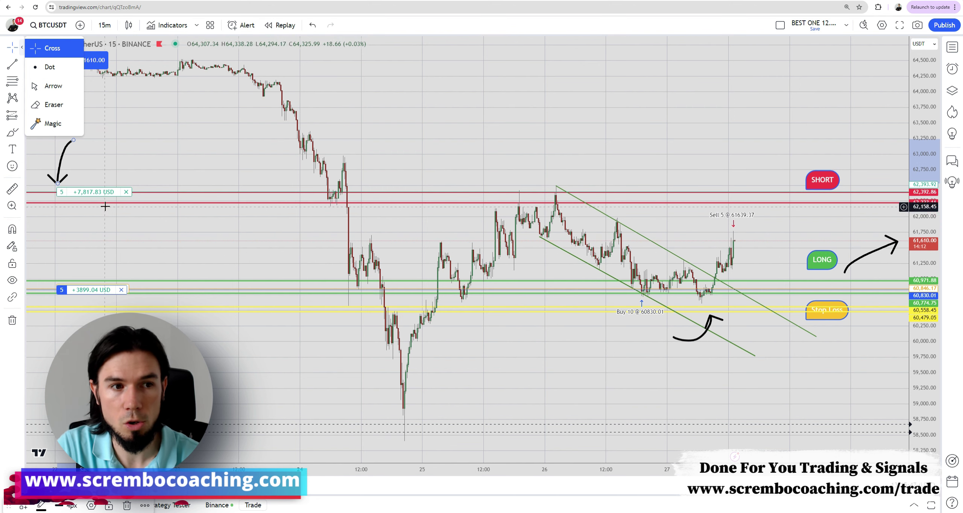
{"action": "left_click", "coordinate": [200, 148]}
Move the take-profit order up to 63,116.27 and the stop-loss order up to 61,064.88
{"action": "left_click_drag", "start_coordinate": [100, 192], "coordinate": [100, 147]}
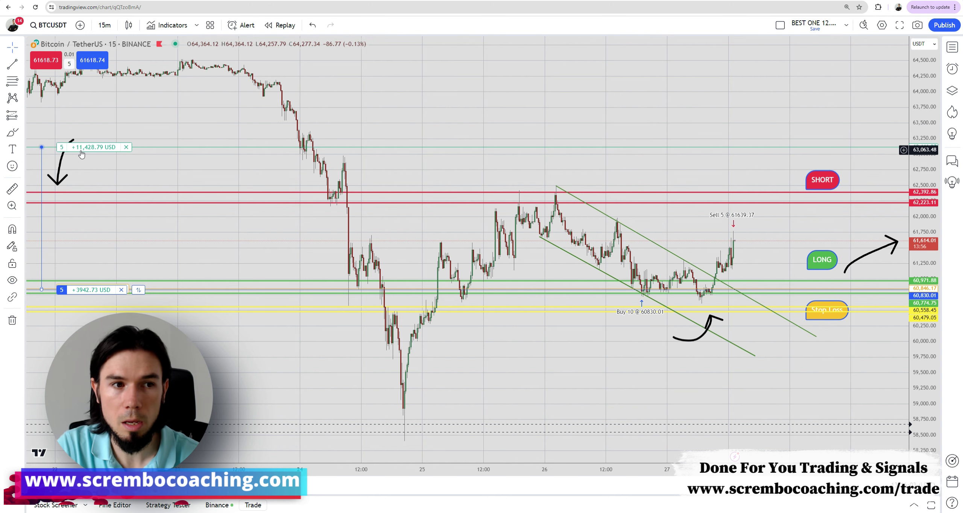
{"action": "mouse_move", "coordinate": [81, 154]}
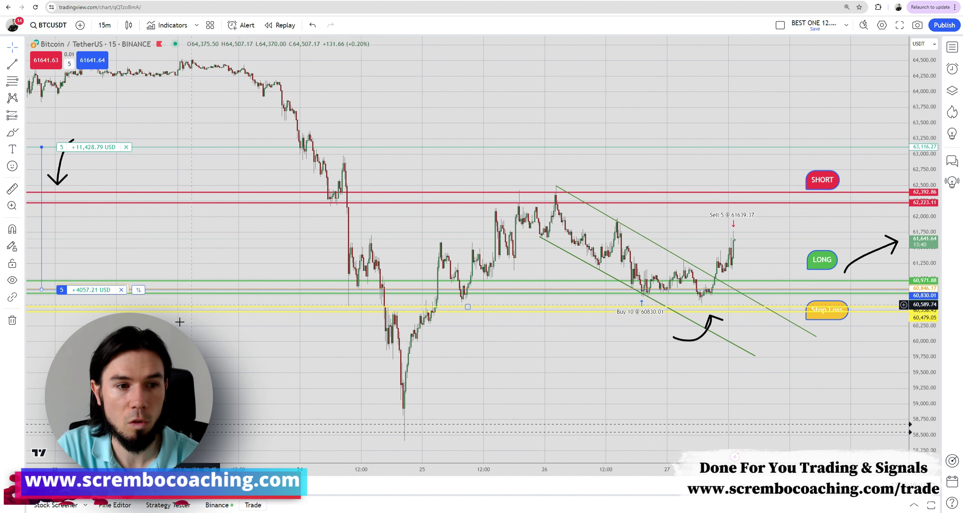
{"action": "left_click_drag", "start_coordinate": [114, 288], "coordinate": [112, 275]}
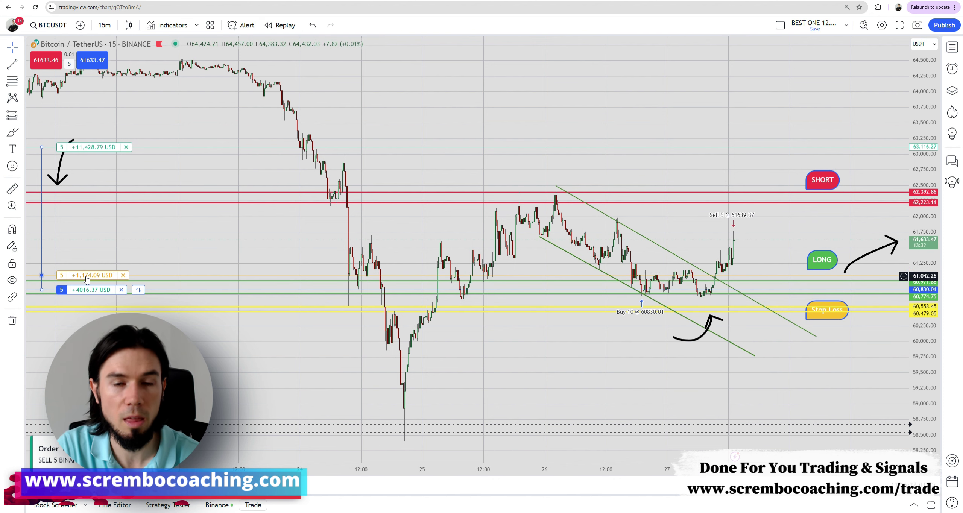
Draw a brush arrow from the latest candle down to the green zone, and undo it
{"action": "left_click", "coordinate": [13, 132]}
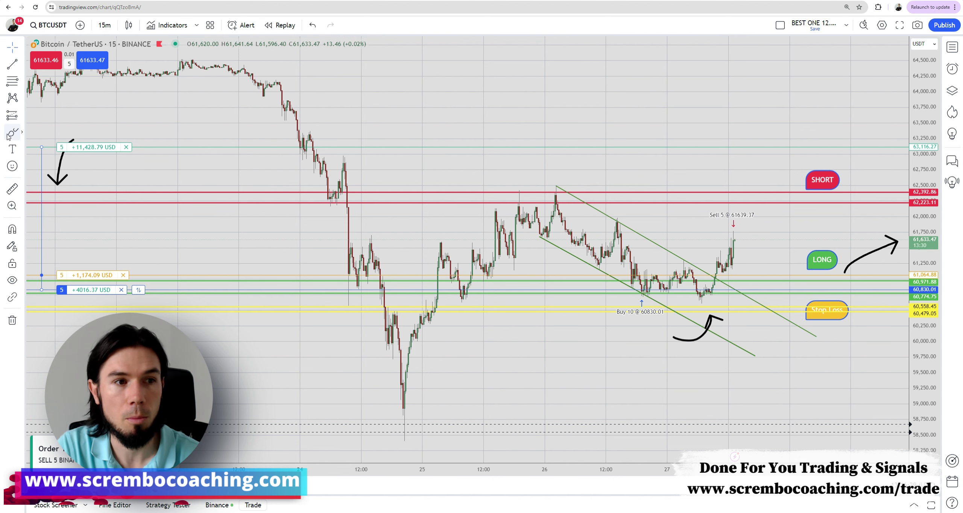
{"action": "mouse_move", "coordinate": [733, 239]}
{"action": "left_mouse_down"}
{"action": "mouse_move", "coordinate": [736, 231]}
{"action": "mouse_move", "coordinate": [740, 289]}
{"action": "left_mouse_up"}
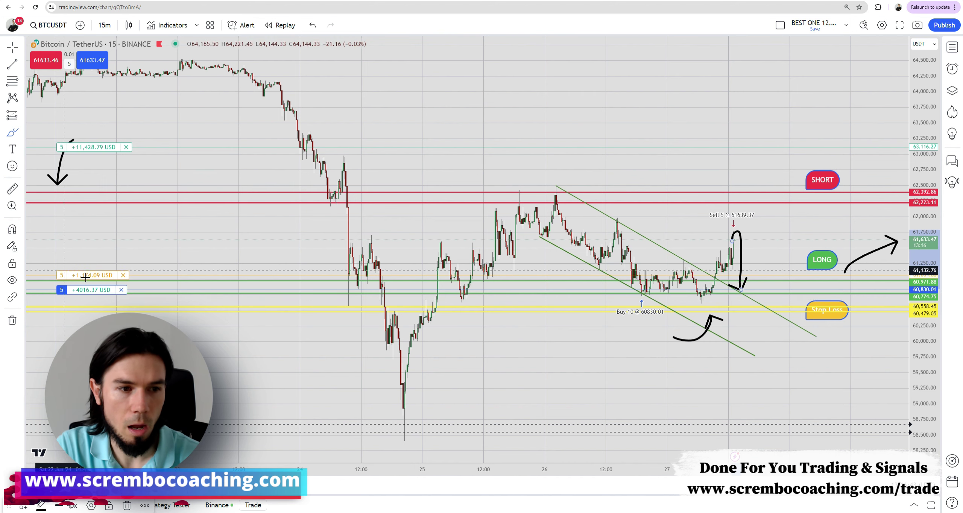
{"action": "left_click", "coordinate": [312, 25]}
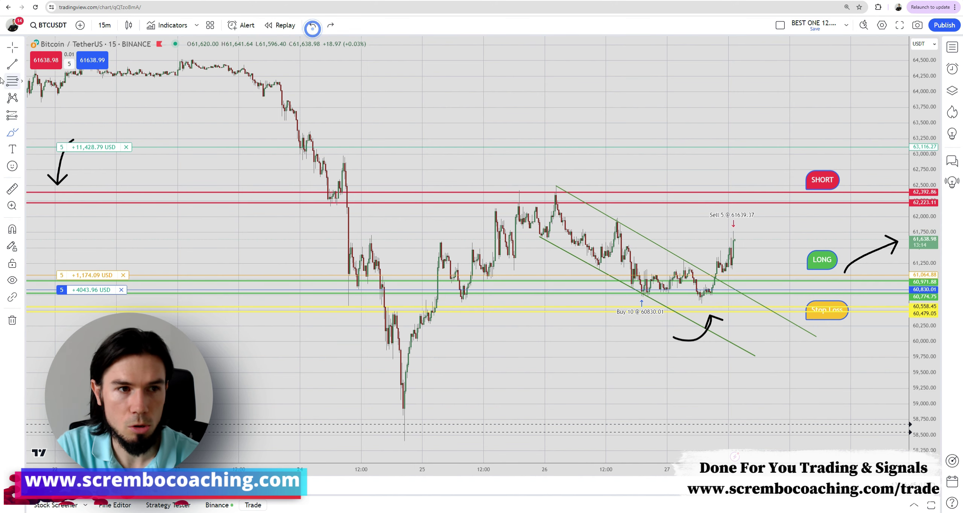
{"action": "left_click", "coordinate": [478, 152]}
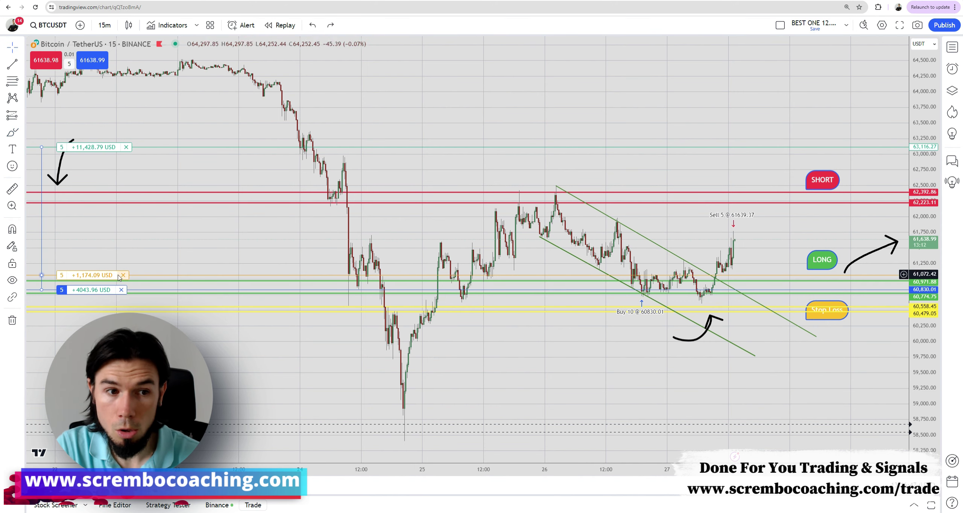
{"action": "left_click_drag", "start_coordinate": [101, 278], "coordinate": [155, 301]}
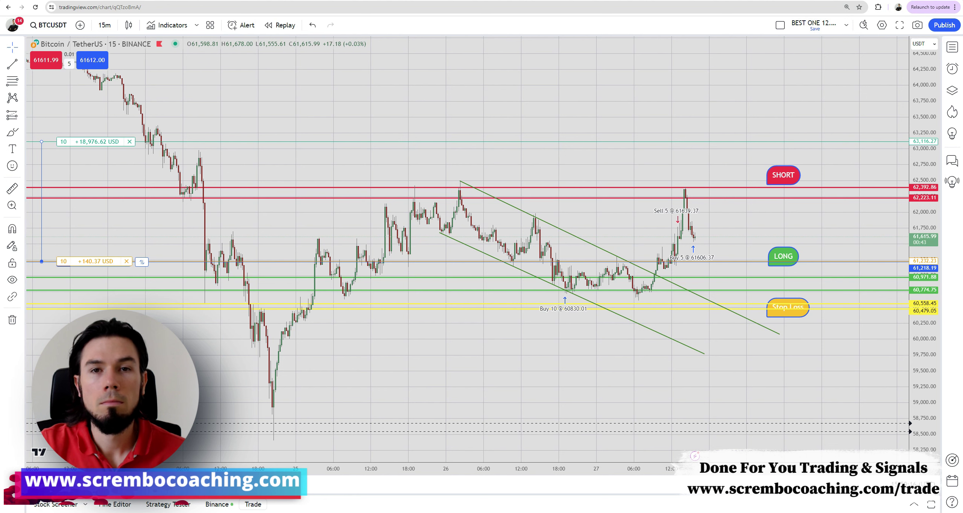
Draw a brush arrow towards the Sell 5 marker and mark the latest high at the red zone, undoing the last stroke
{"action": "left_click", "coordinate": [12, 132]}
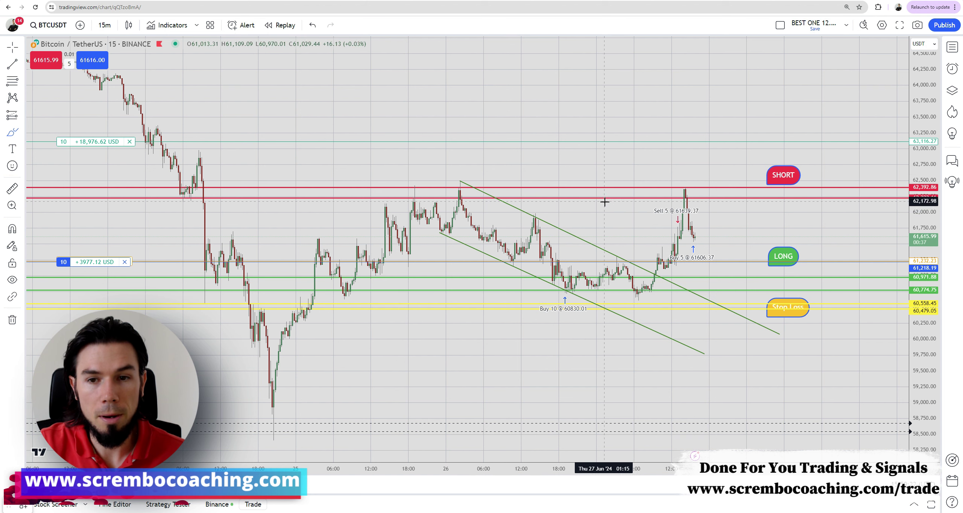
{"action": "mouse_move", "coordinate": [585, 205]}
{"action": "left_mouse_down"}
{"action": "mouse_move", "coordinate": [588, 218]}
{"action": "mouse_move", "coordinate": [663, 226]}
{"action": "left_mouse_up"}
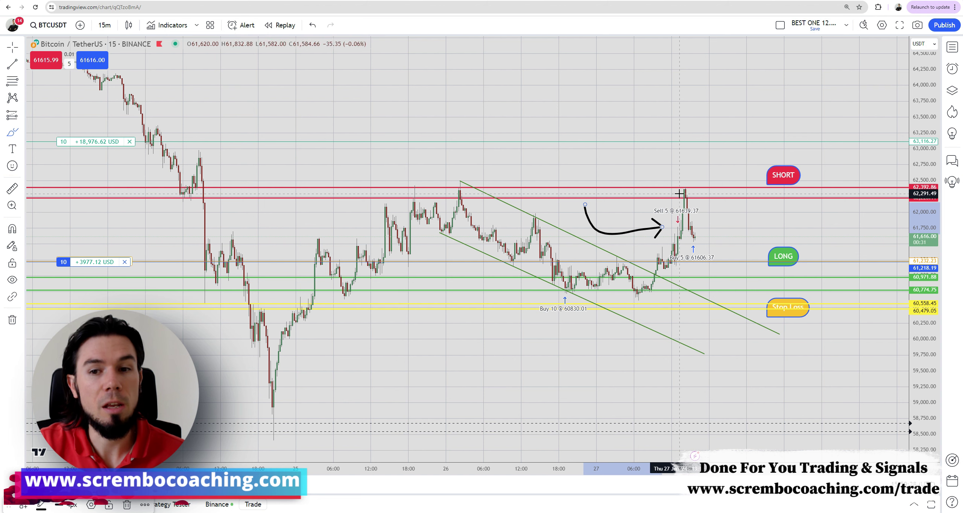
{"action": "mouse_move", "coordinate": [678, 194]}
{"action": "left_mouse_down"}
{"action": "mouse_move", "coordinate": [707, 202]}
{"action": "mouse_move", "coordinate": [696, 178]}
{"action": "mouse_move", "coordinate": [671, 205]}
{"action": "left_mouse_up"}
{"action": "key", "text": "ctrl+z"}
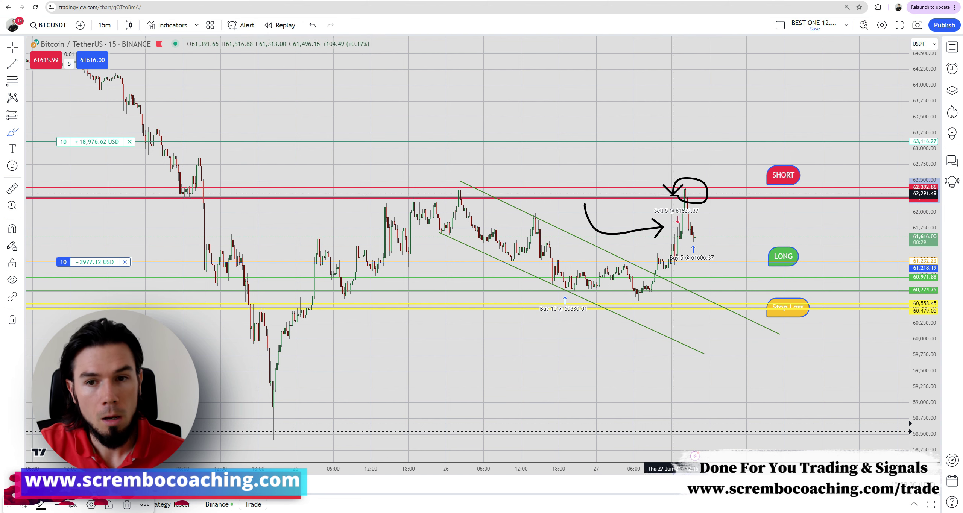